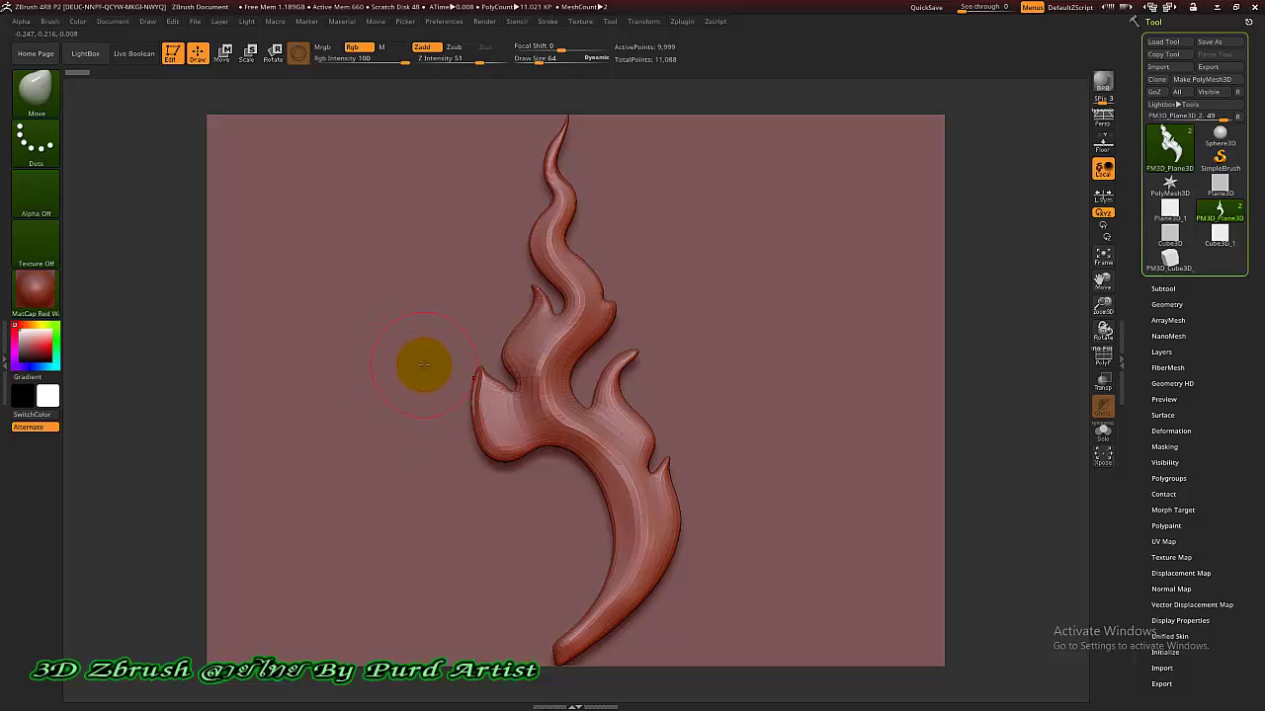
- Turn on Polyframe with Shift+F to reveal the flame's polygon wireframe
key(shift+f)
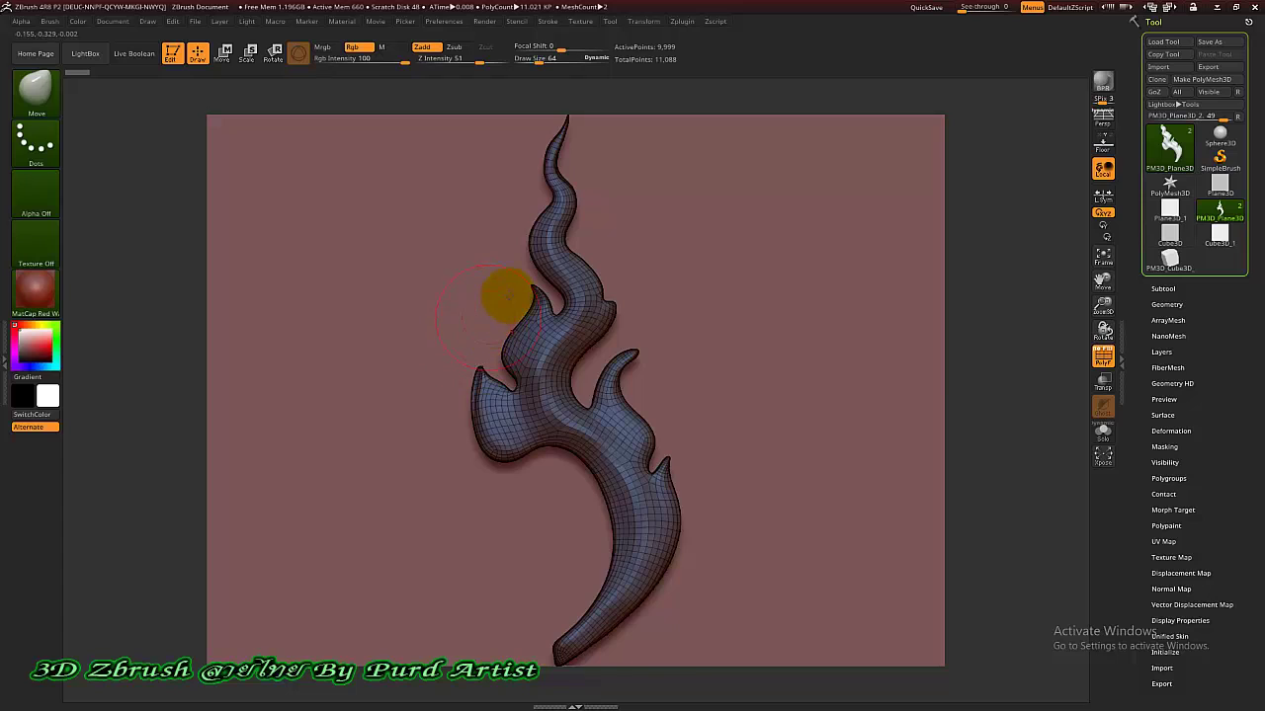
scroll(488, 325, up, 3)
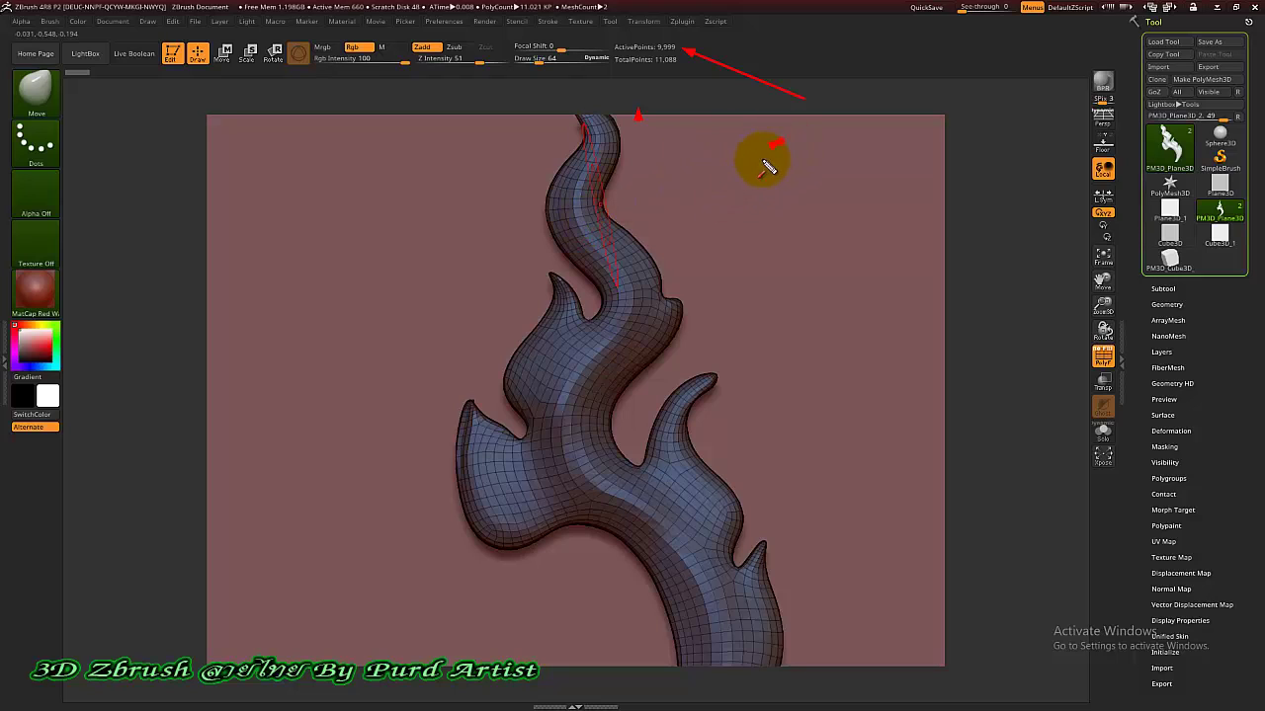
drag(781, 141, 667, 255)
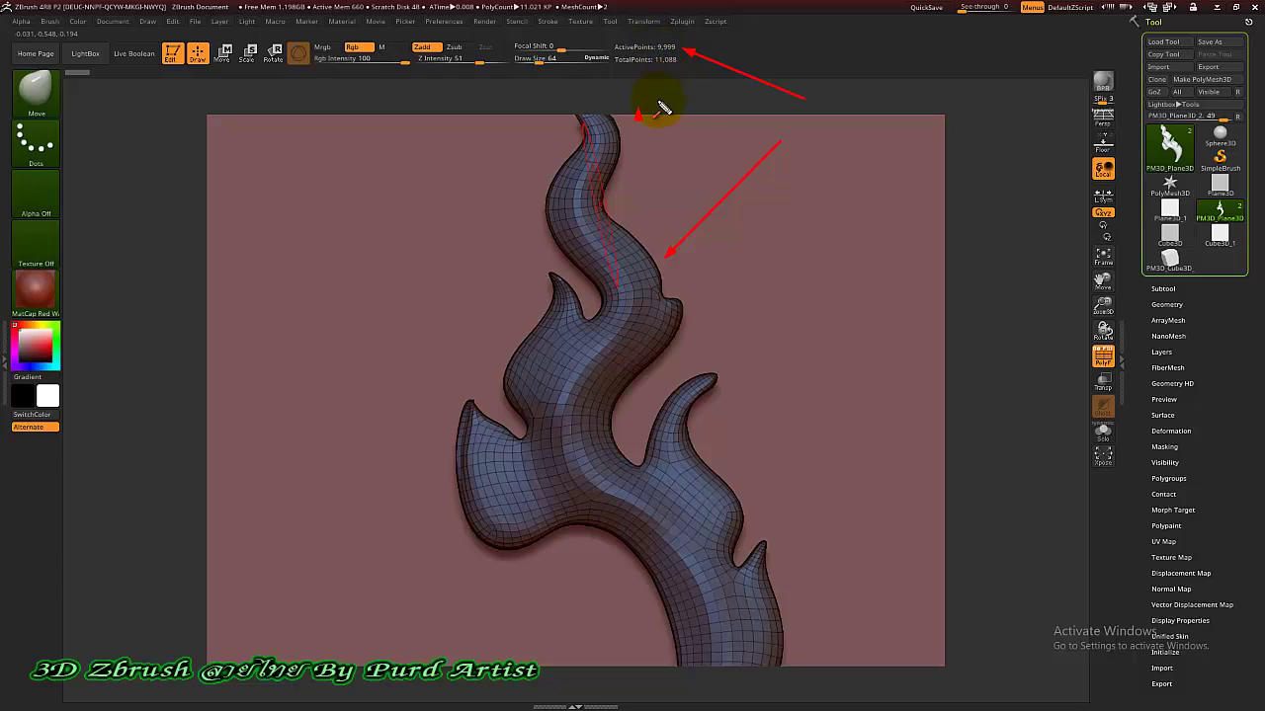
key(ctrl+z)
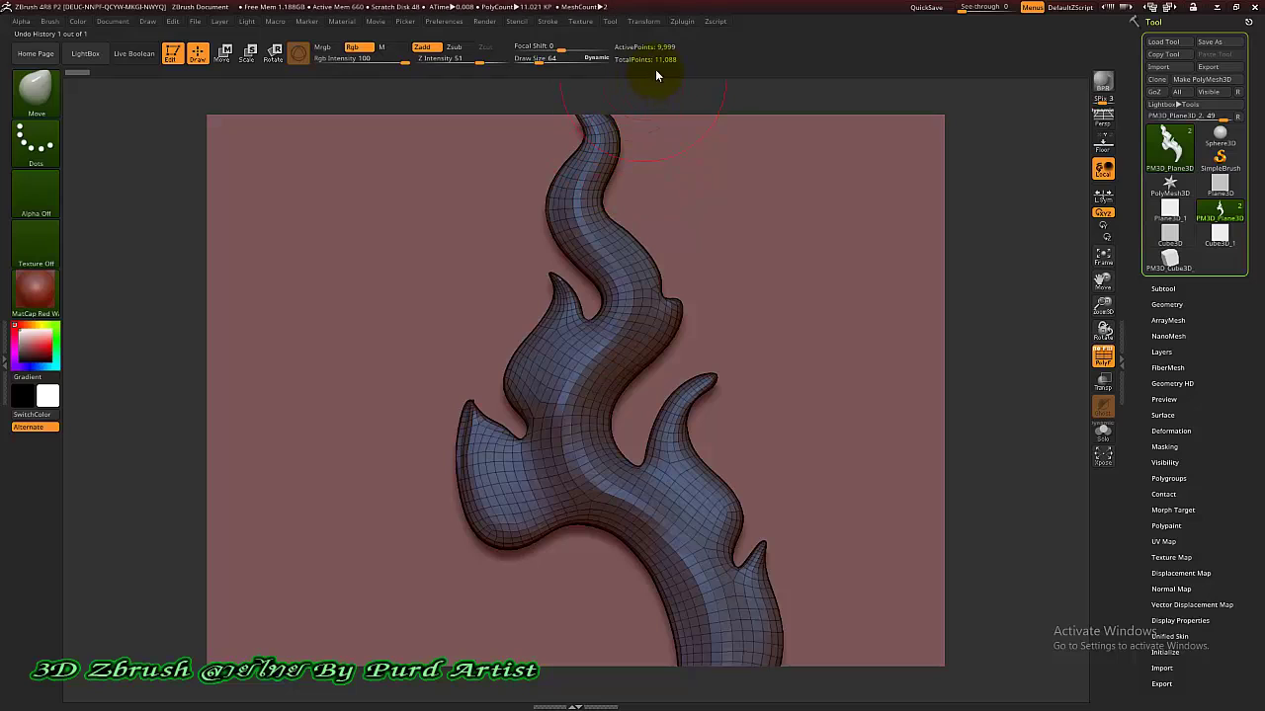
drag(664, 181, 613, 116)
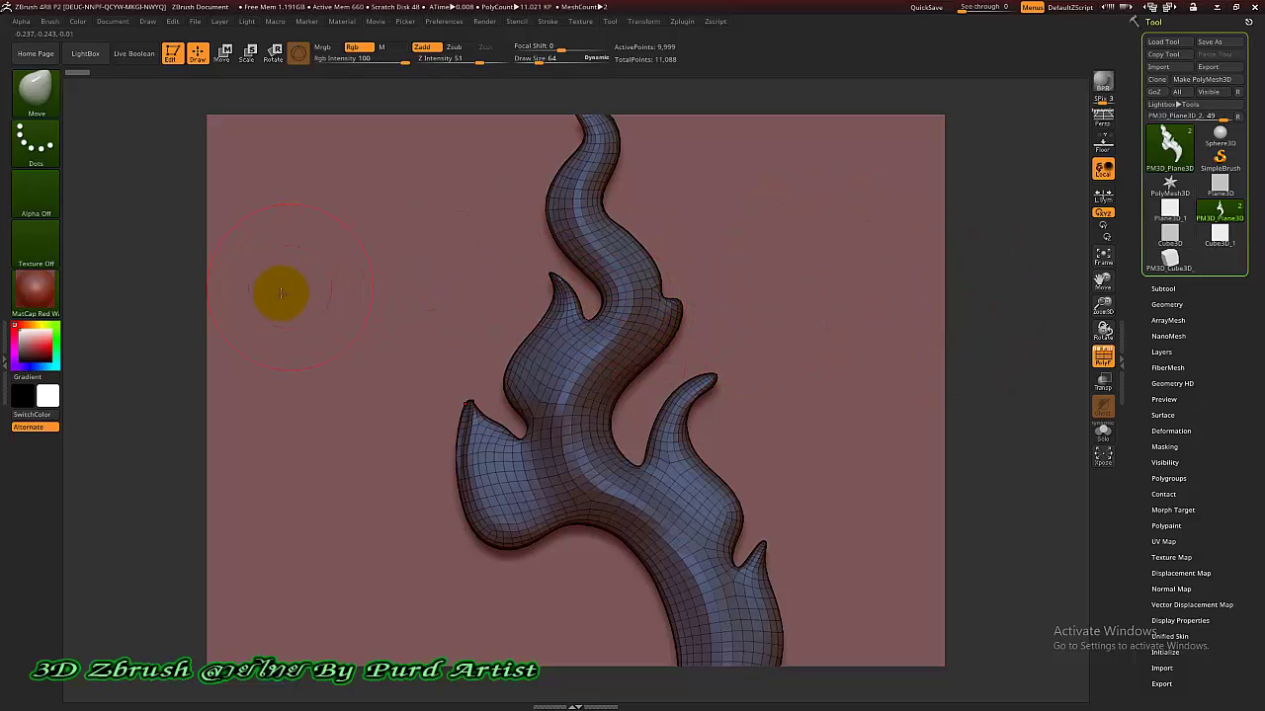
- Turn Polyframe off, rotate the flame to inspect its side thickness, then return to front view
mouse_move(629, 345)
mouse_down()
mouse_move(655, 316)
mouse_move(564, 325)
mouse_up()
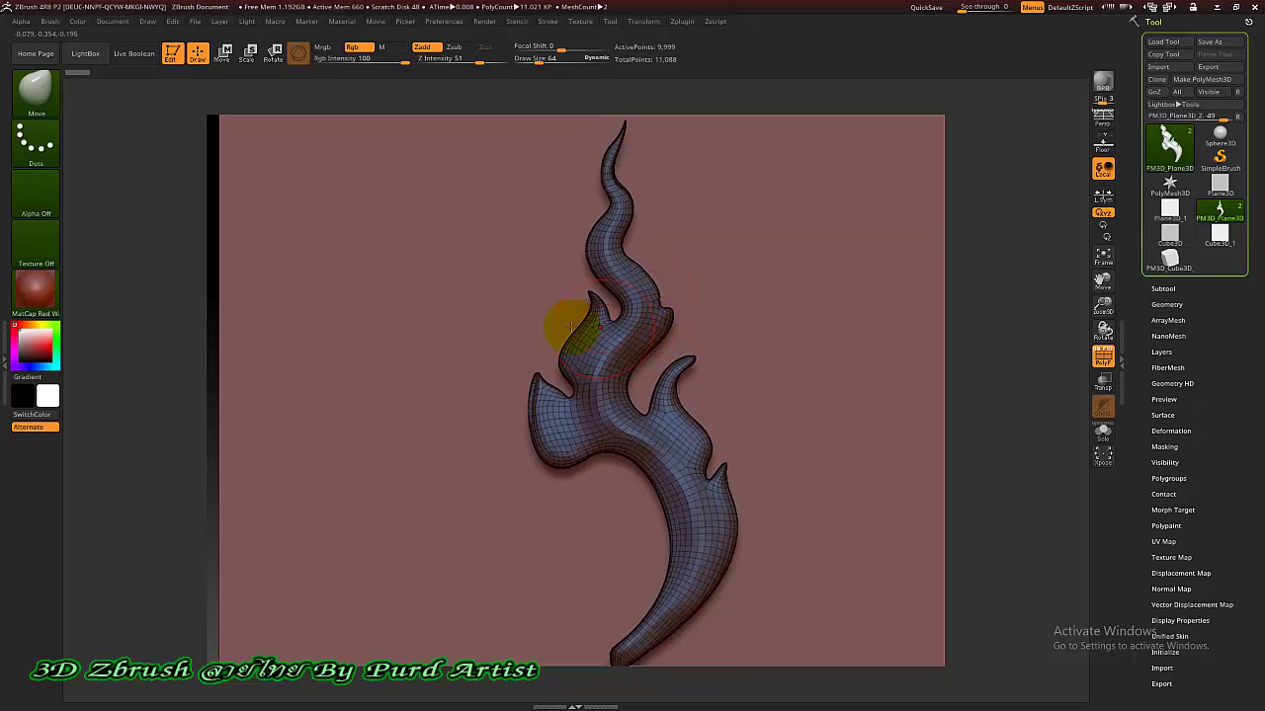
key(shift+f)
drag(163, 229, 177, 221)
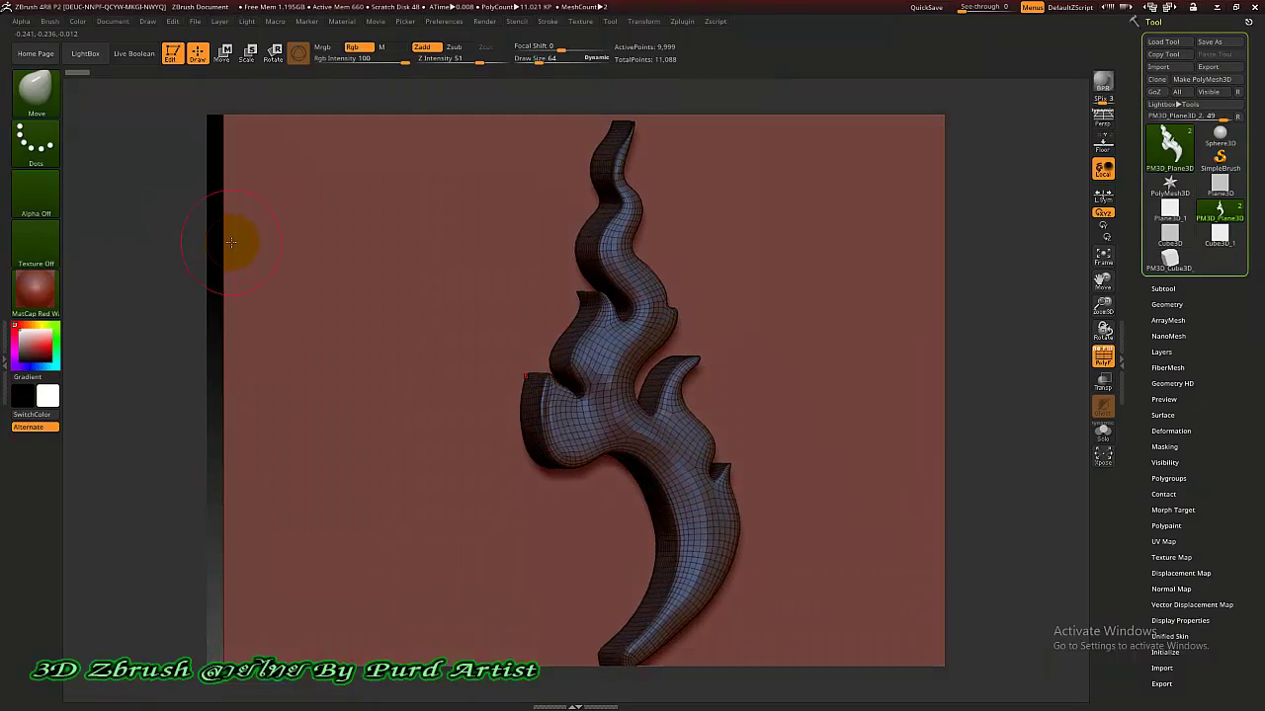
mouse_move(191, 267)
mouse_down()
mouse_move(178, 267)
mouse_move(203, 262)
mouse_up()
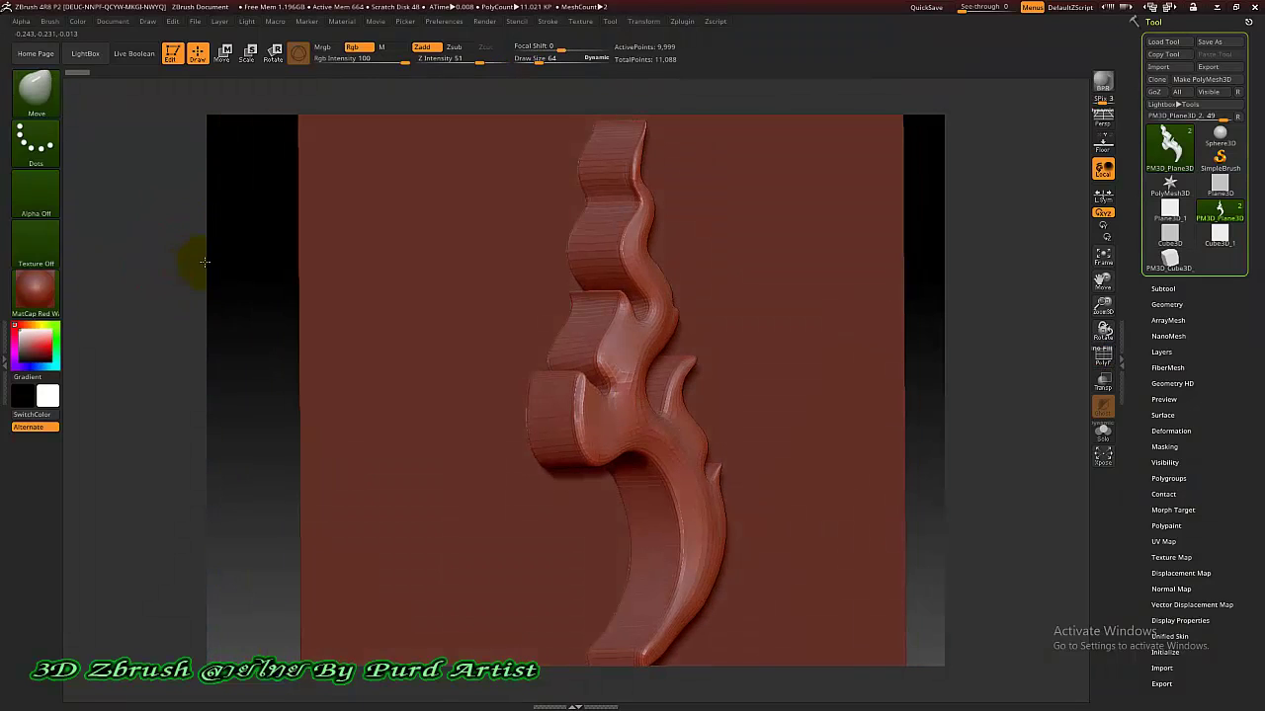
drag(554, 309, 543, 325)
mouse_move(204, 281)
mouse_down()
mouse_move(132, 282)
mouse_move(226, 254)
mouse_up()
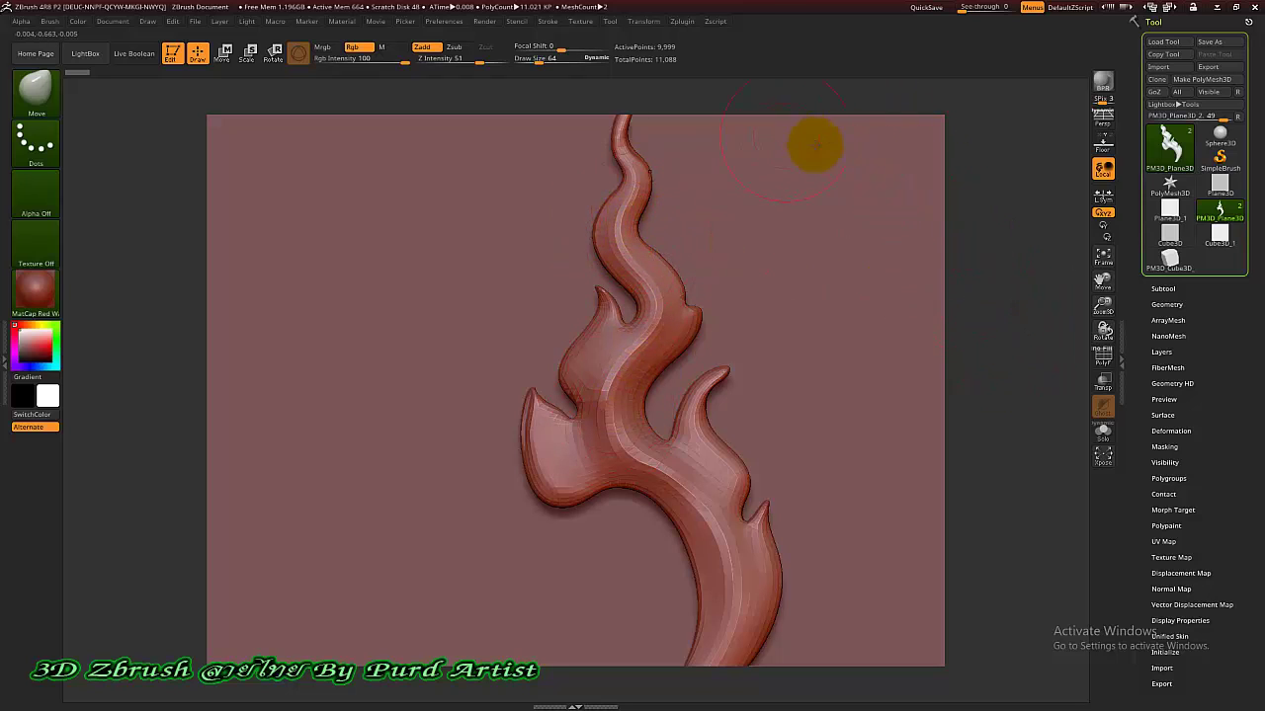
- Subdivide the flame to SDiv 3 in Tool > Geometry, reaching 61,938 active points
click(1162, 287)
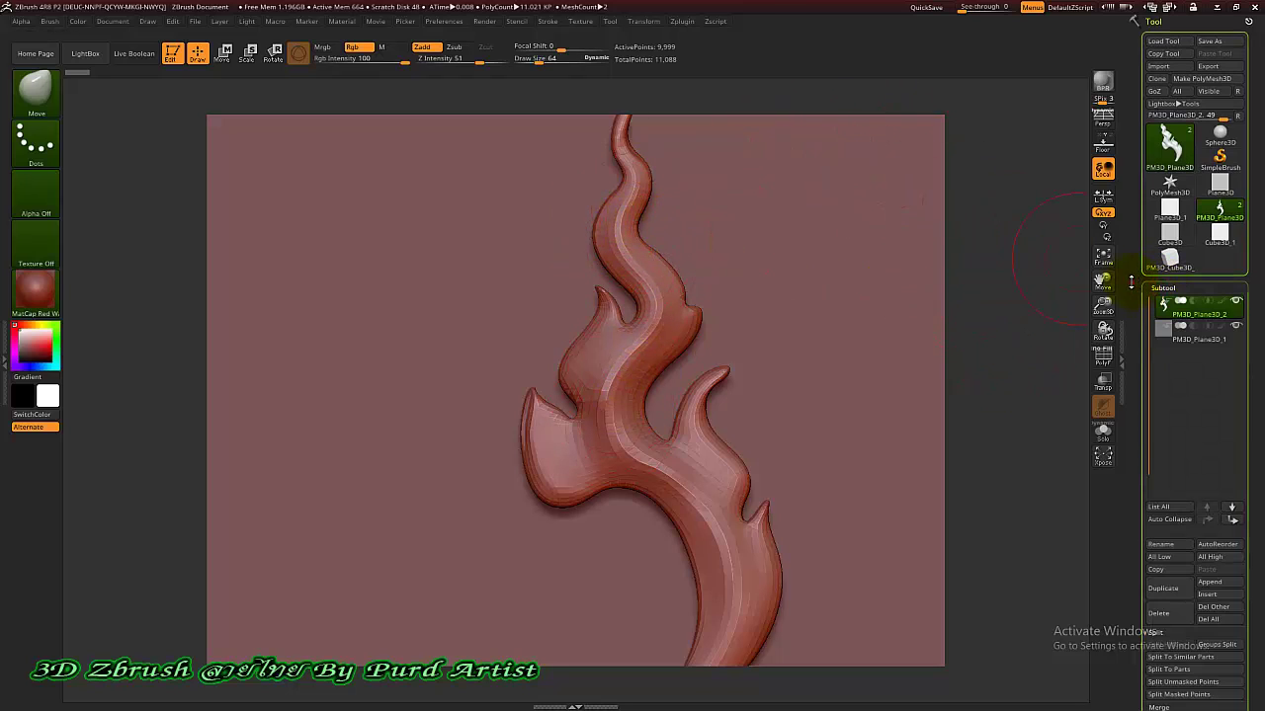
drag(1130, 282, 1123, 131)
click(1162, 361)
drag(1129, 274, 1141, 353)
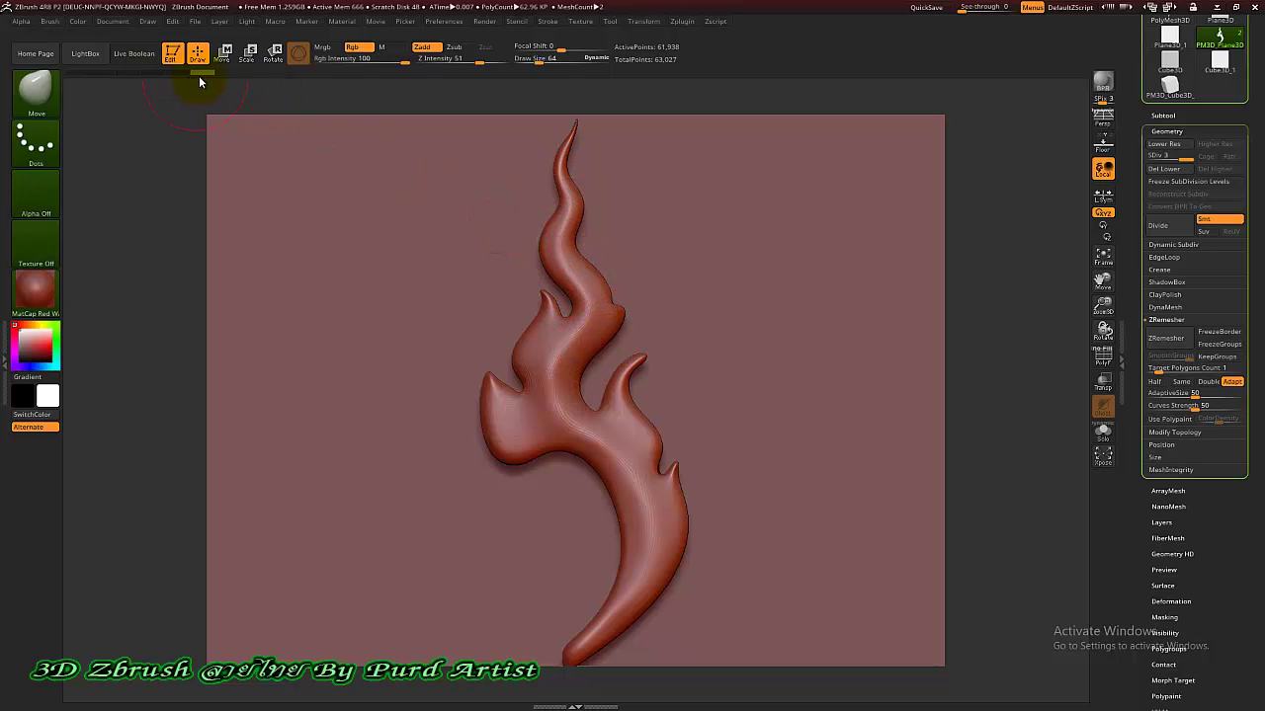
- Undo back to the unsubdivided base mesh and divide it twice to three levels
drag(198, 76, 98, 77)
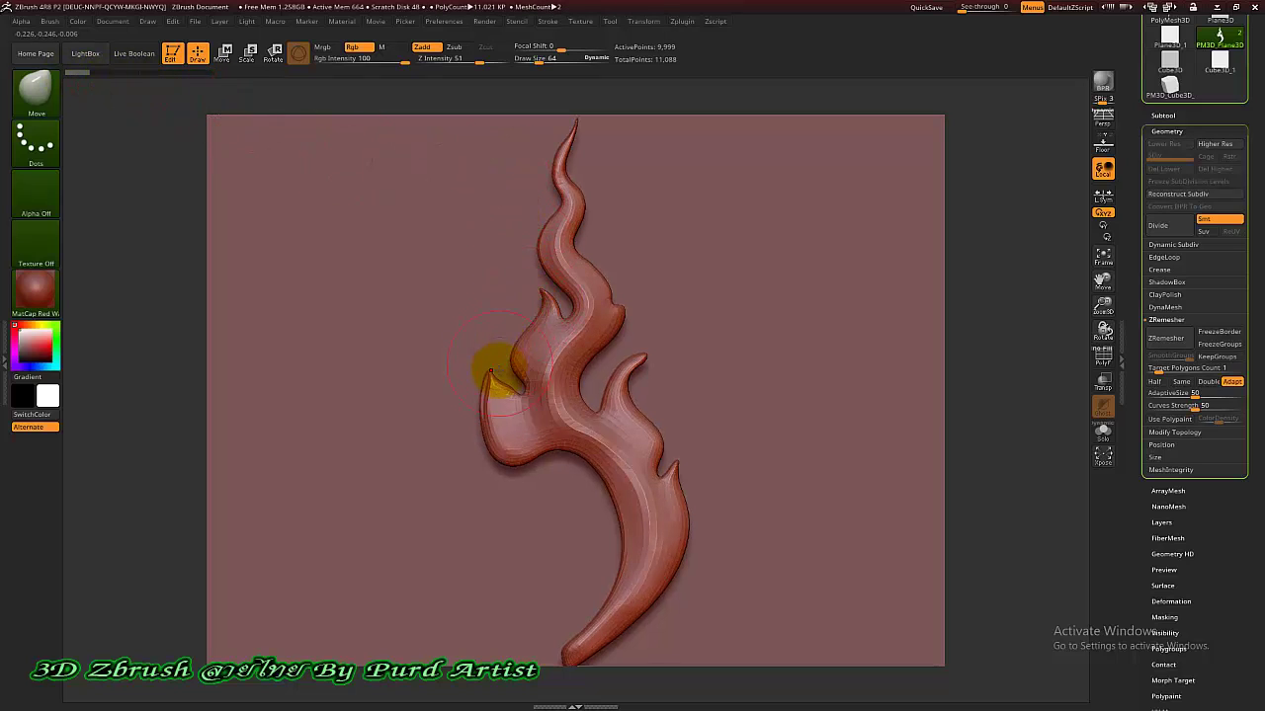
click(1152, 219)
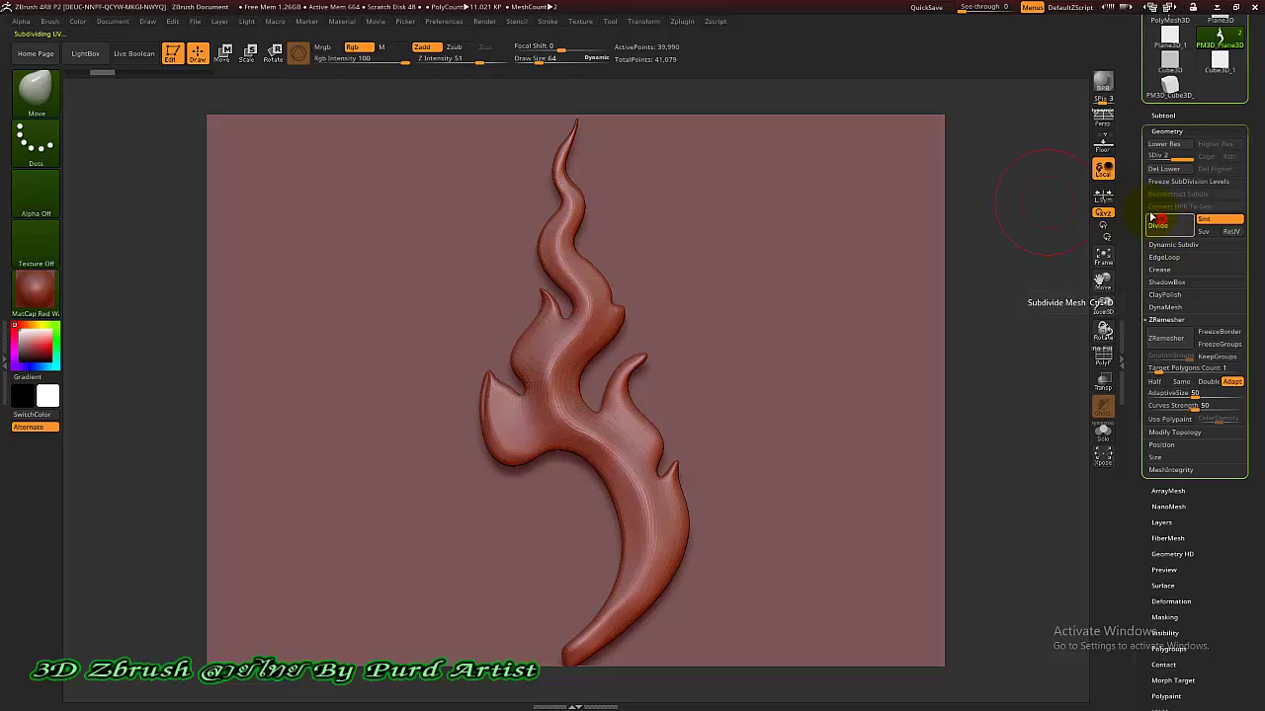
click(1153, 219)
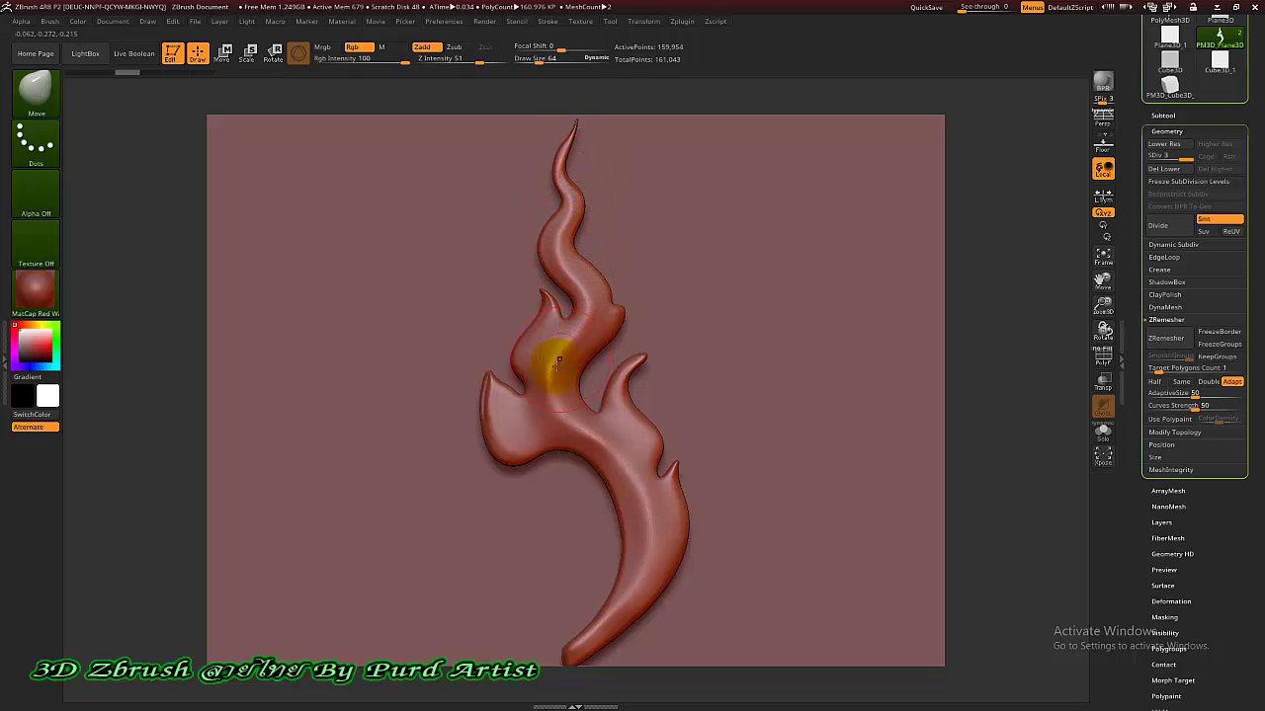
scroll(504, 381, up, 2)
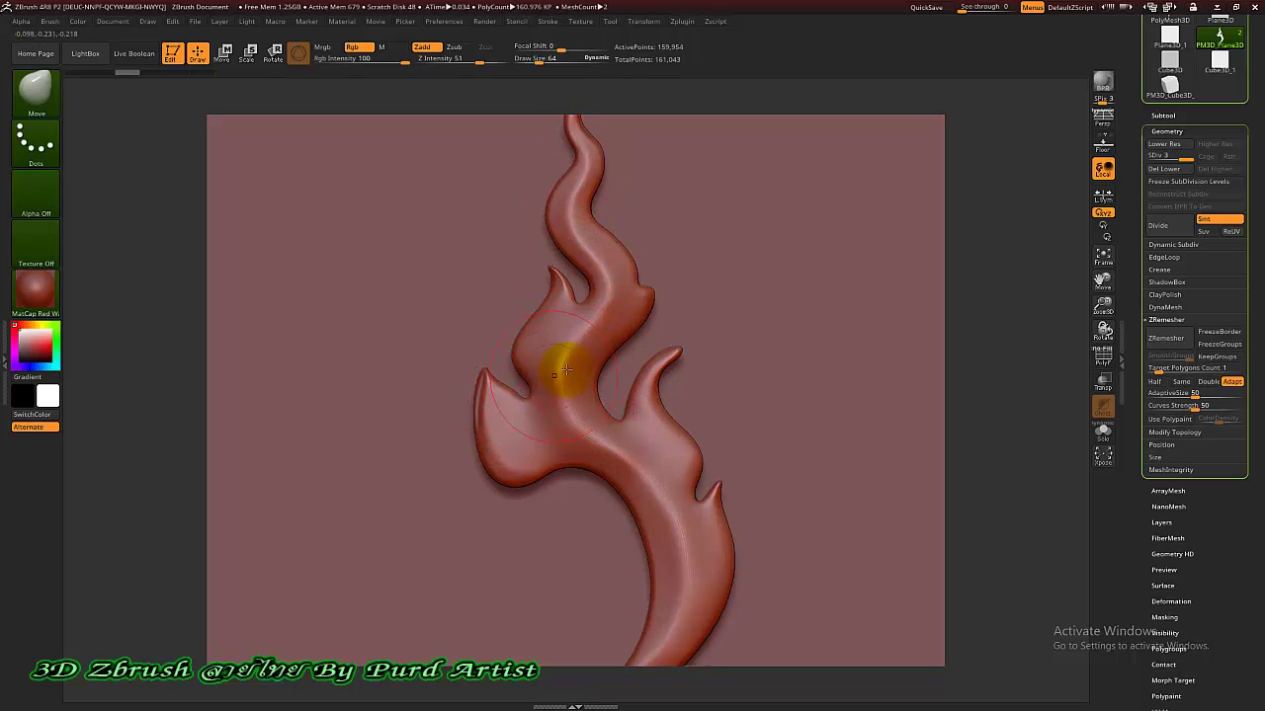
scroll(563, 375, down, 1)
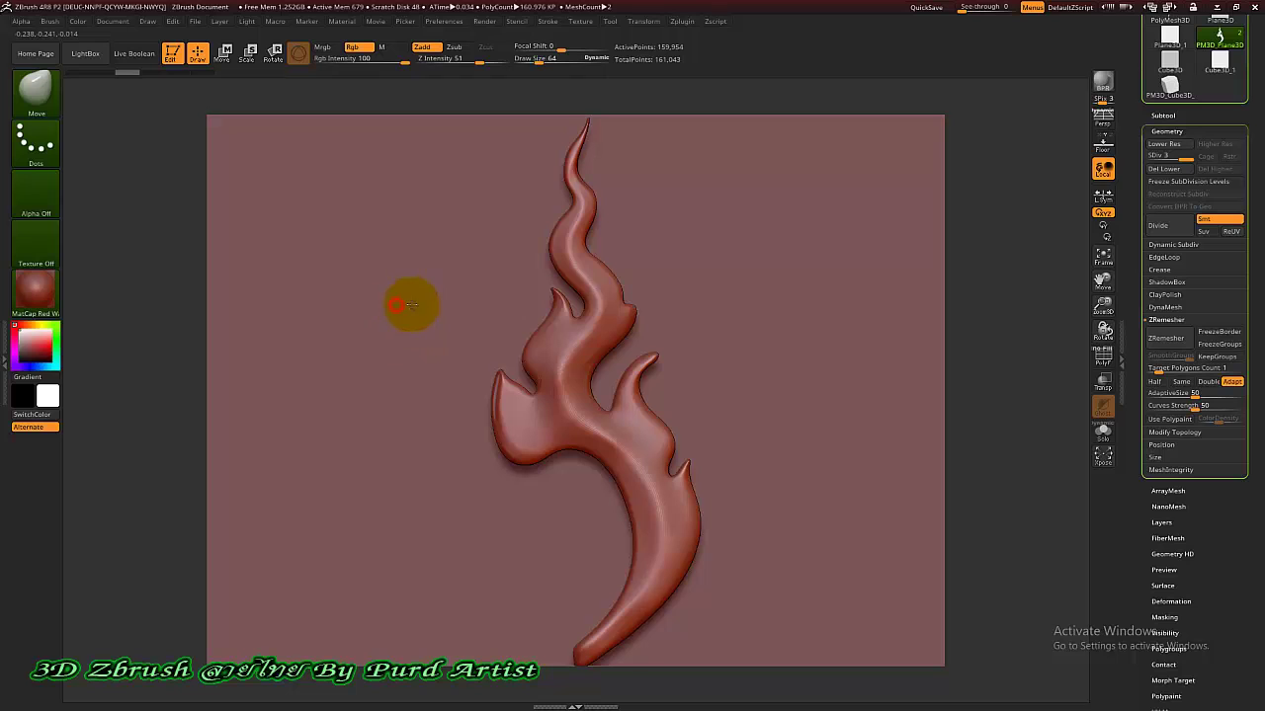
- Pull the flame's top tip longer and sharper, then drop to the lowest subdivision level
drag(161, 274, 169, 273)
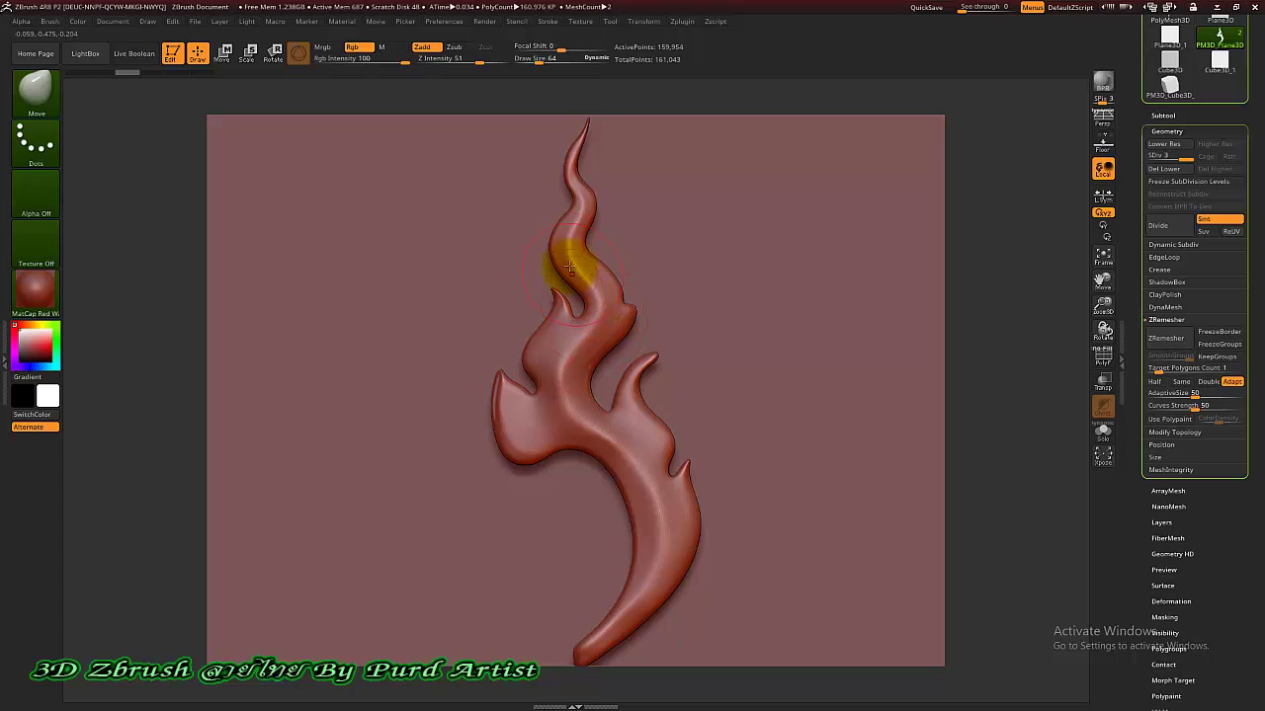
drag(578, 156, 582, 143)
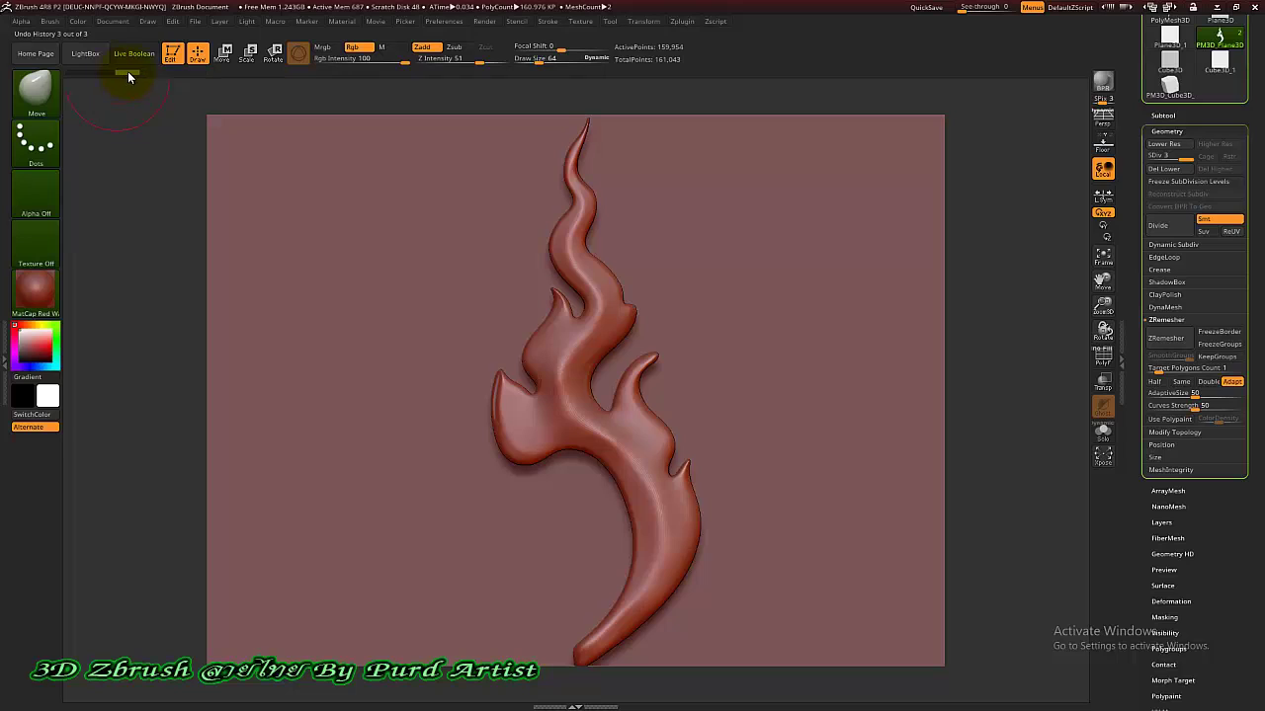
key(shift+d)
key(shift+d)
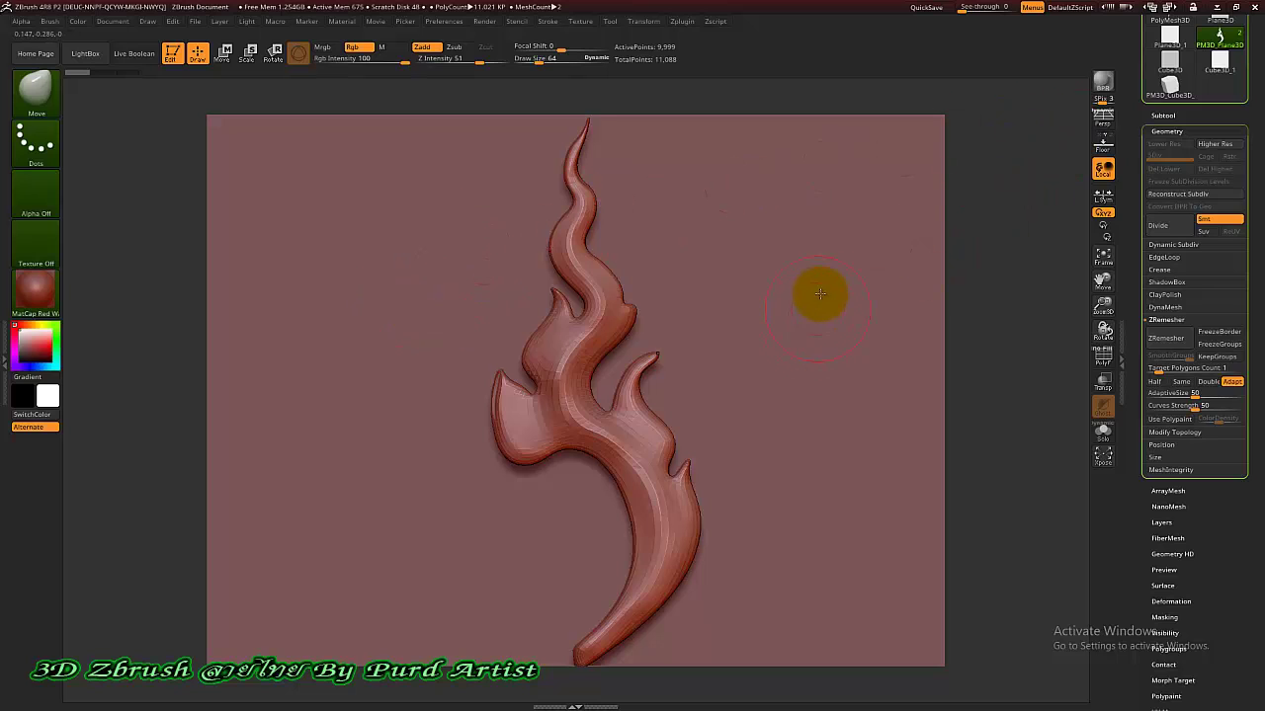
- Hide the pink background plane subtool, show Geometry settings, and open the brush library
click(1161, 116)
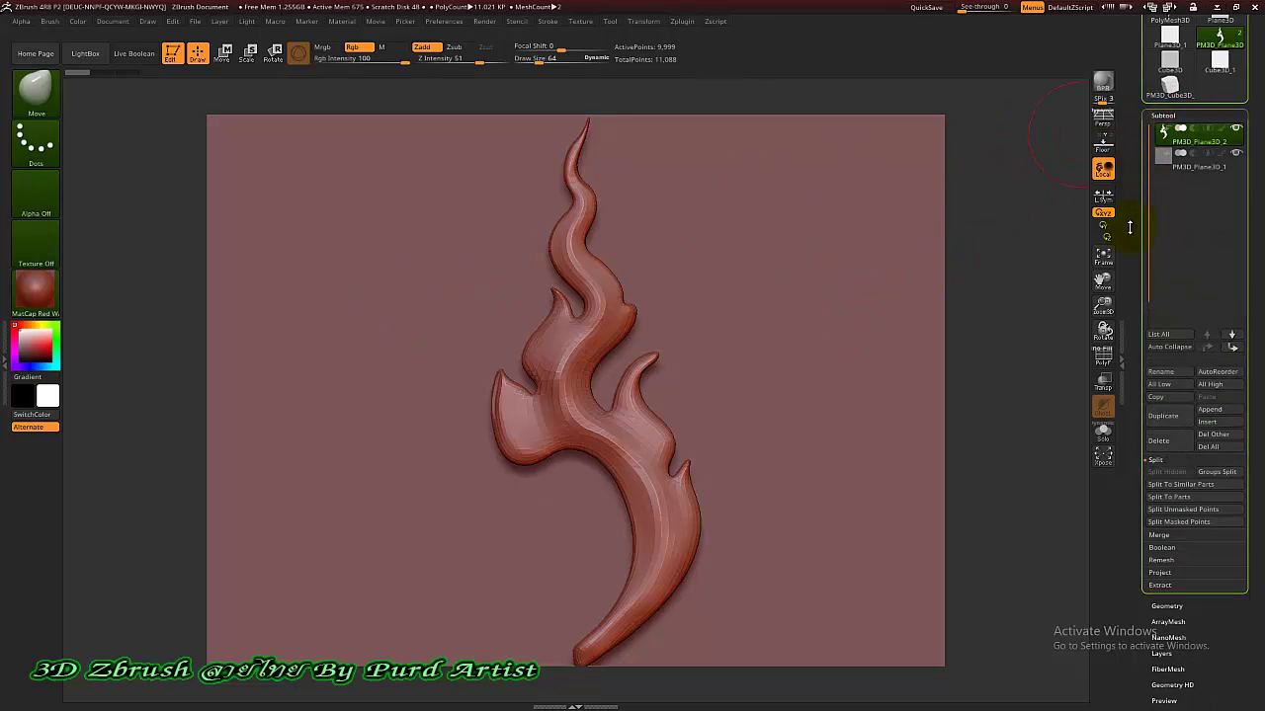
click(1234, 154)
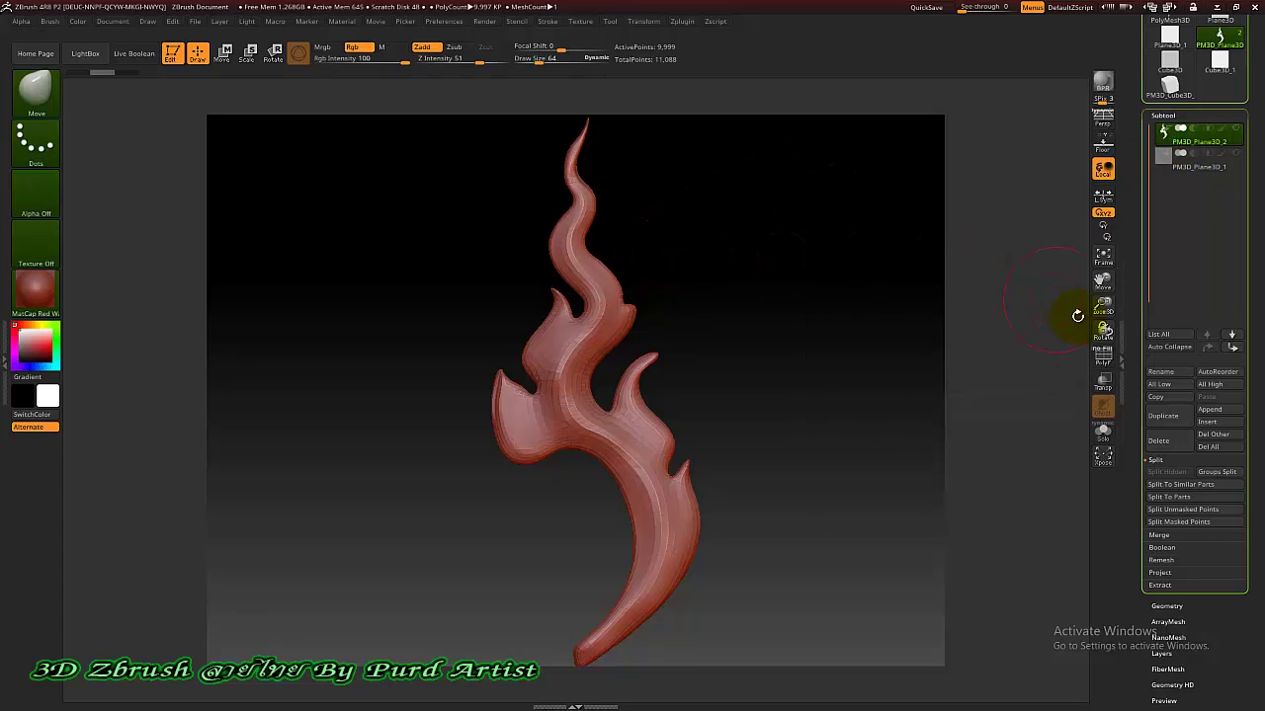
drag(1125, 341, 1120, 283)
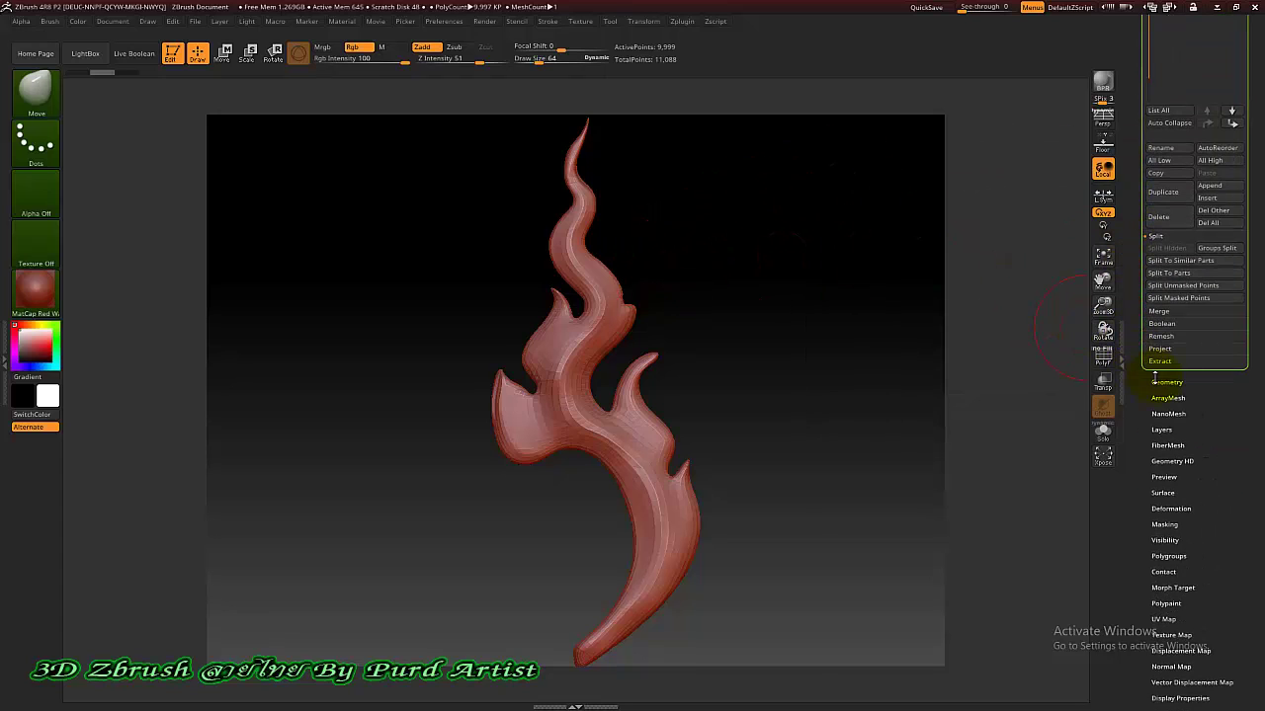
click(1165, 381)
key(b)
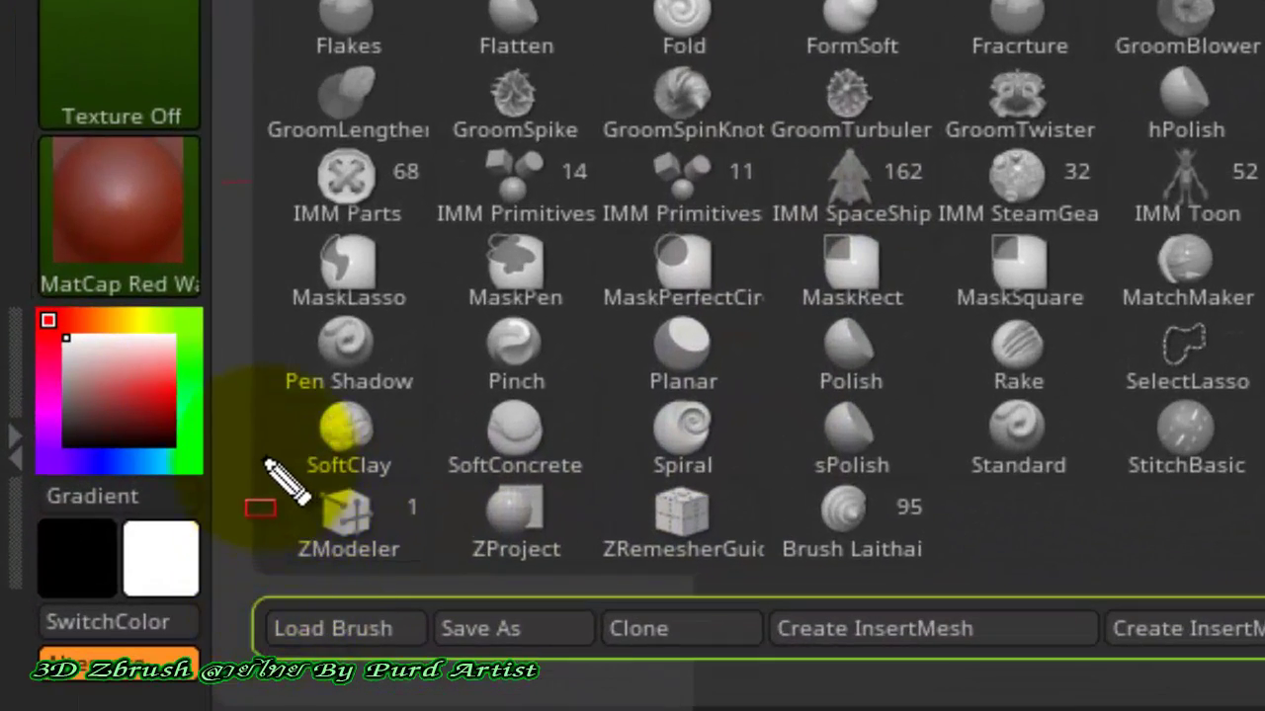
- Filter the brush library to Z brushes and select ZModeler
drag(254, 460, 450, 594)
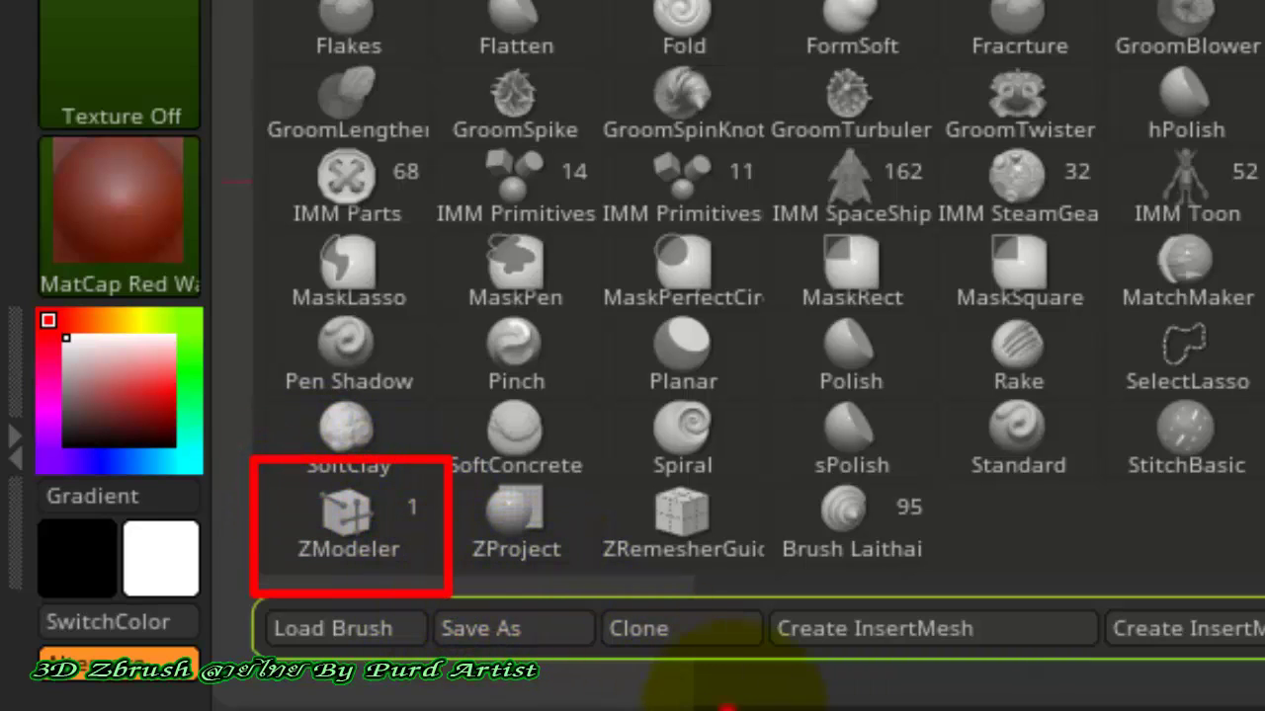
drag(726, 706, 479, 533)
key(z)
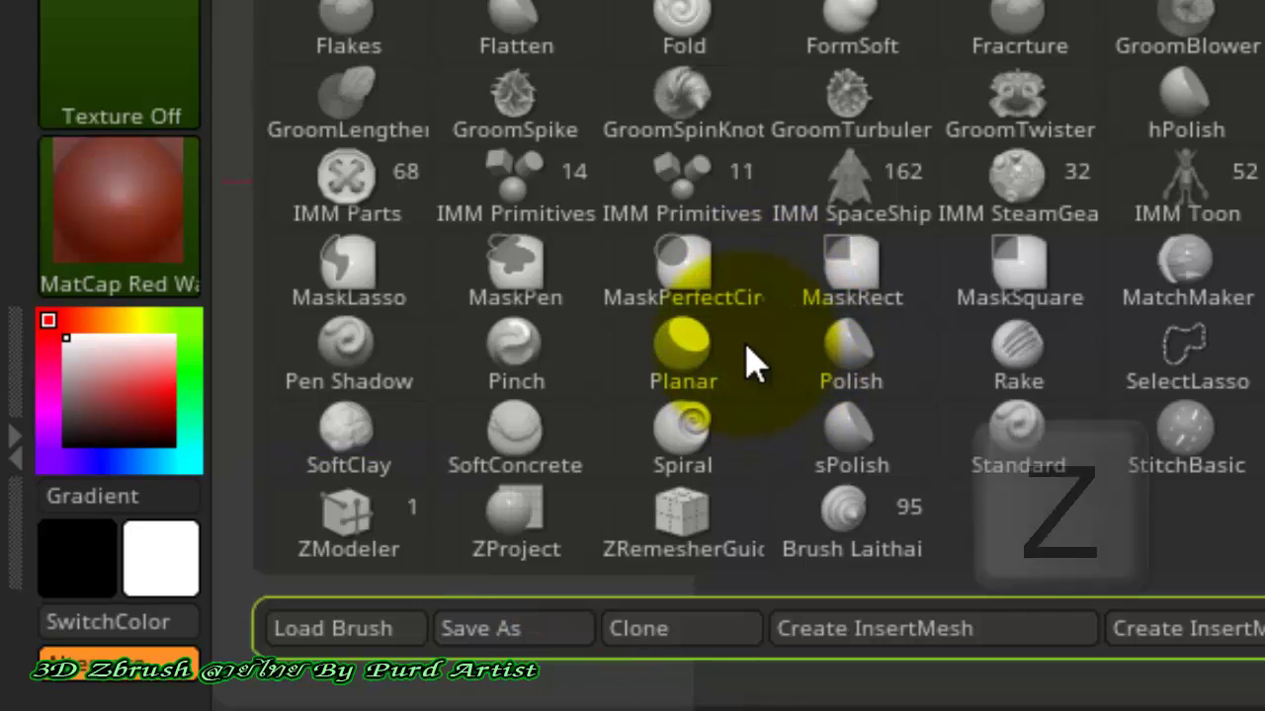
key(z)
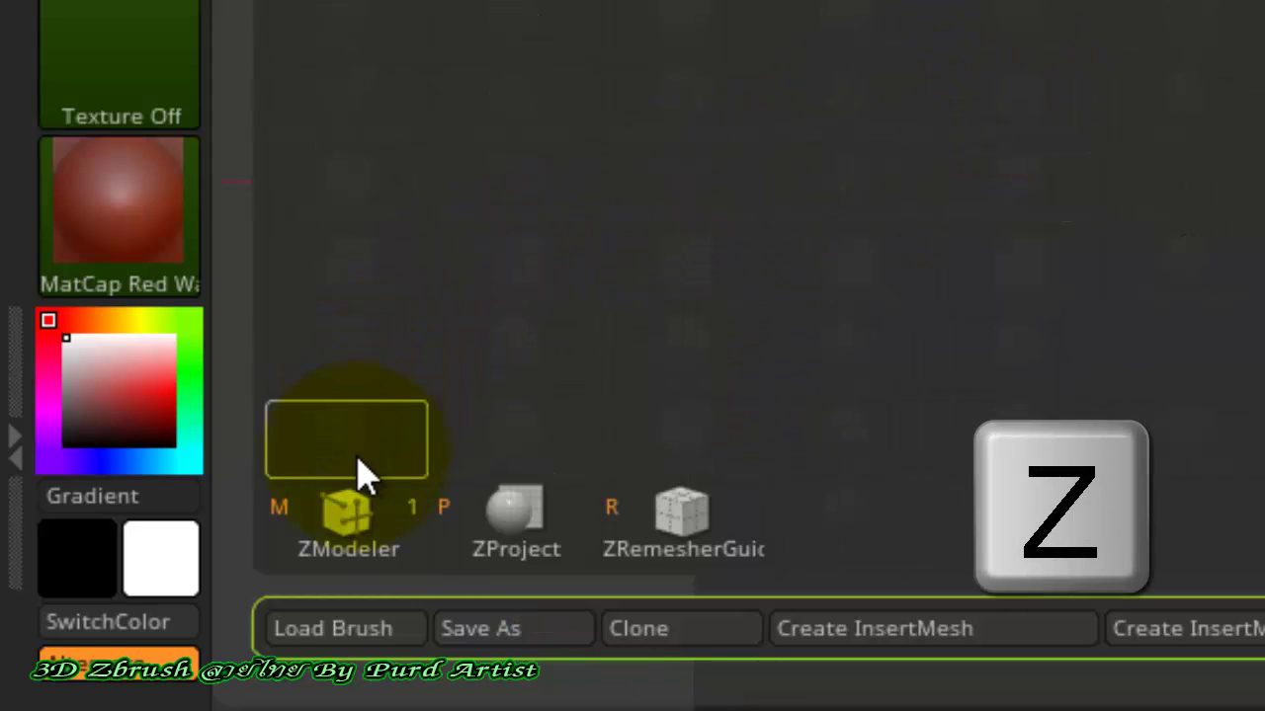
click(348, 533)
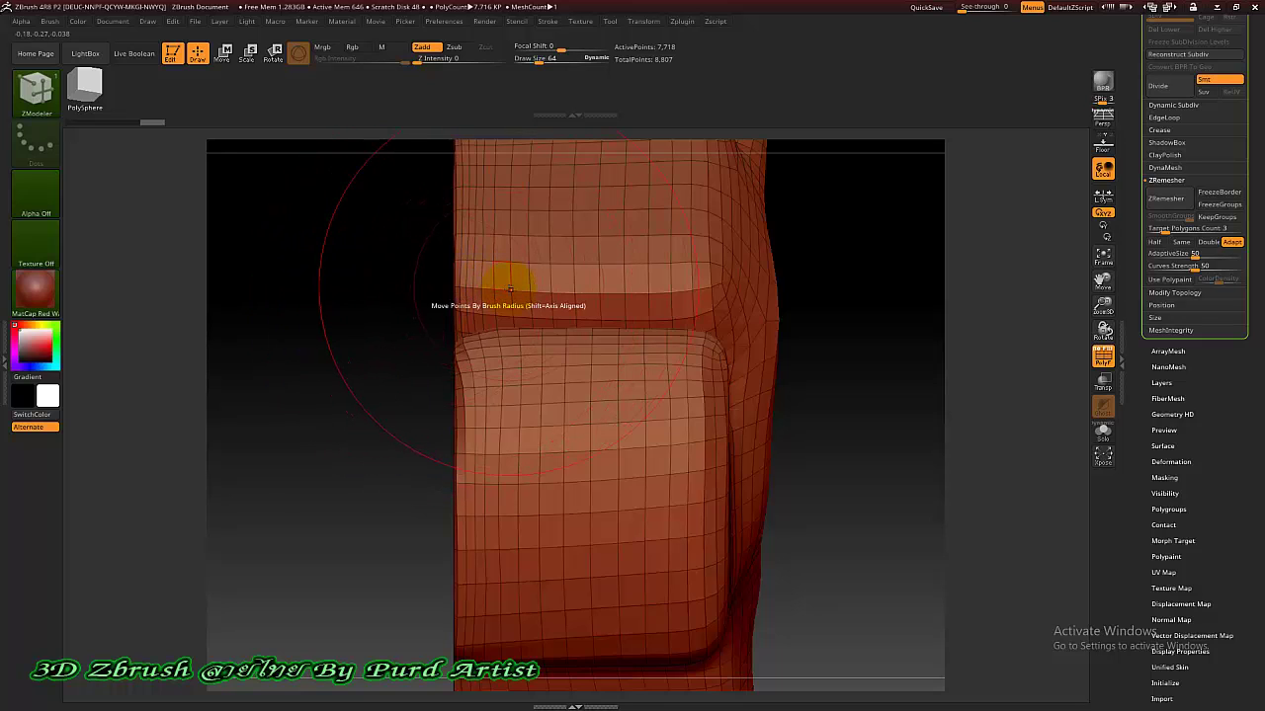
- Zoom into the dark band, review ZModeler edge actions, then polygon actions with QMesh on A Single Poly
scroll(494, 281, up, 2)
scroll(501, 284, up, 3)
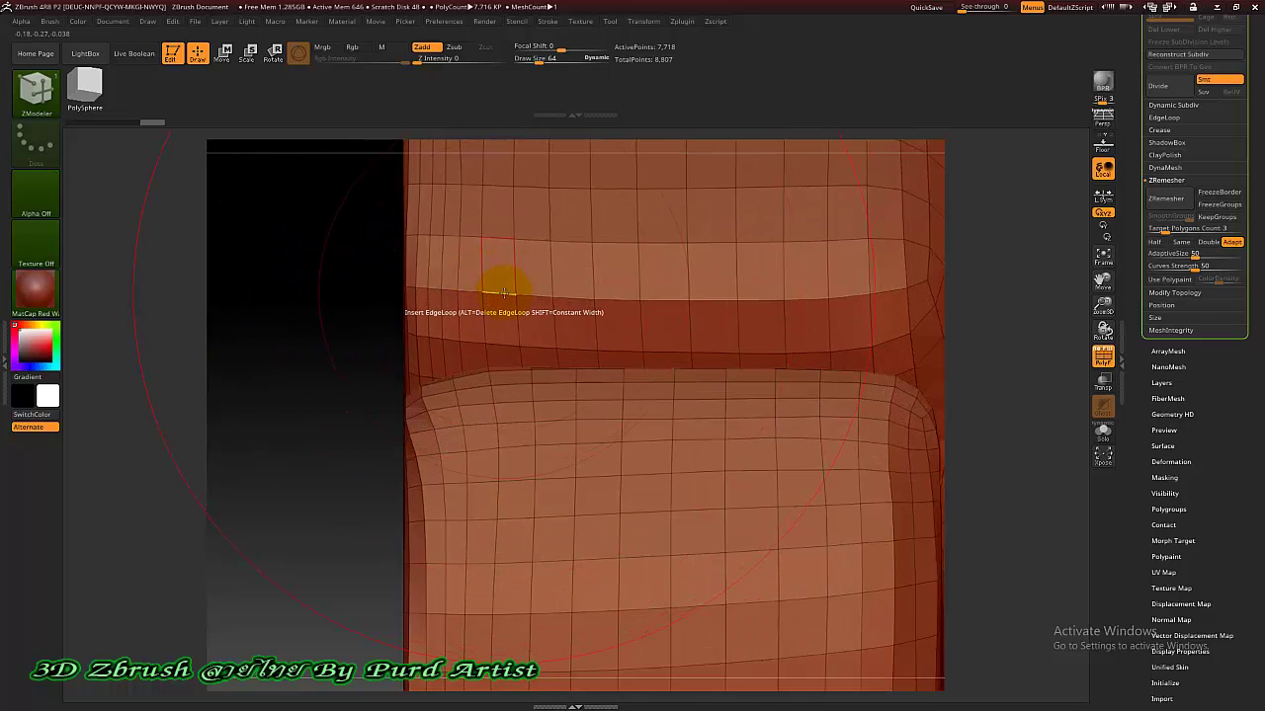
scroll(502, 284, up, 2)
key(space)
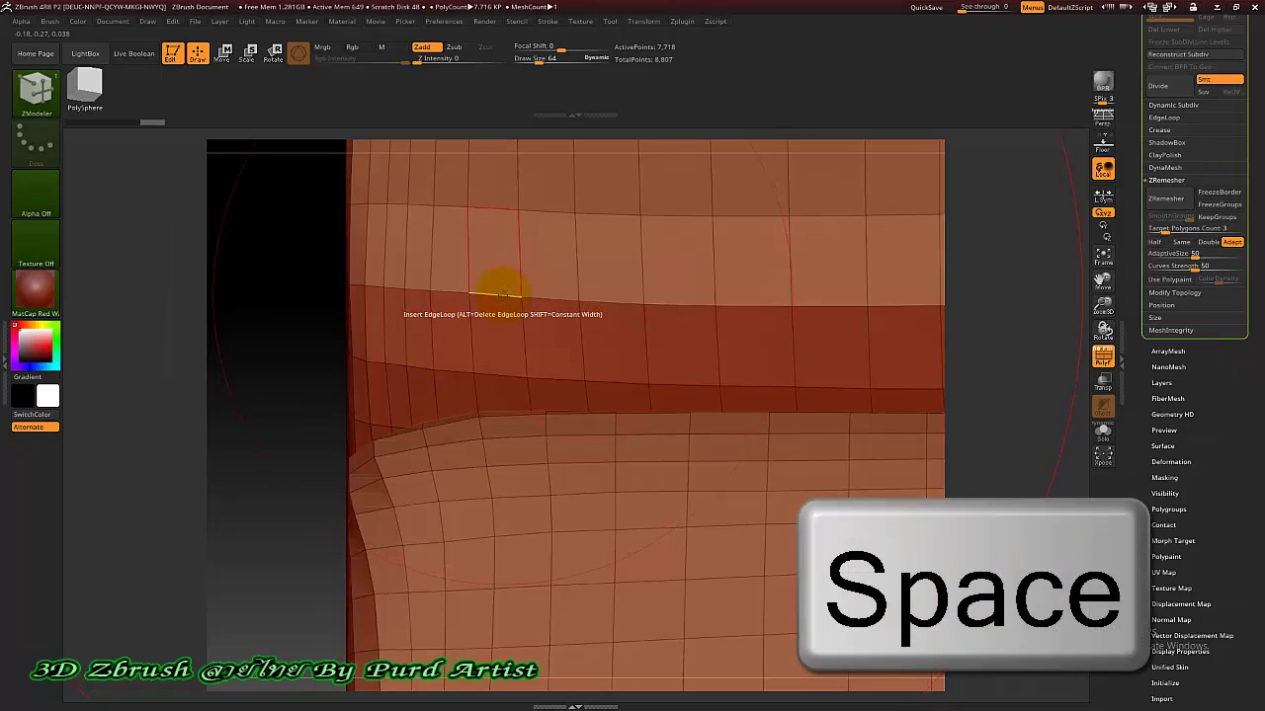
key(space)
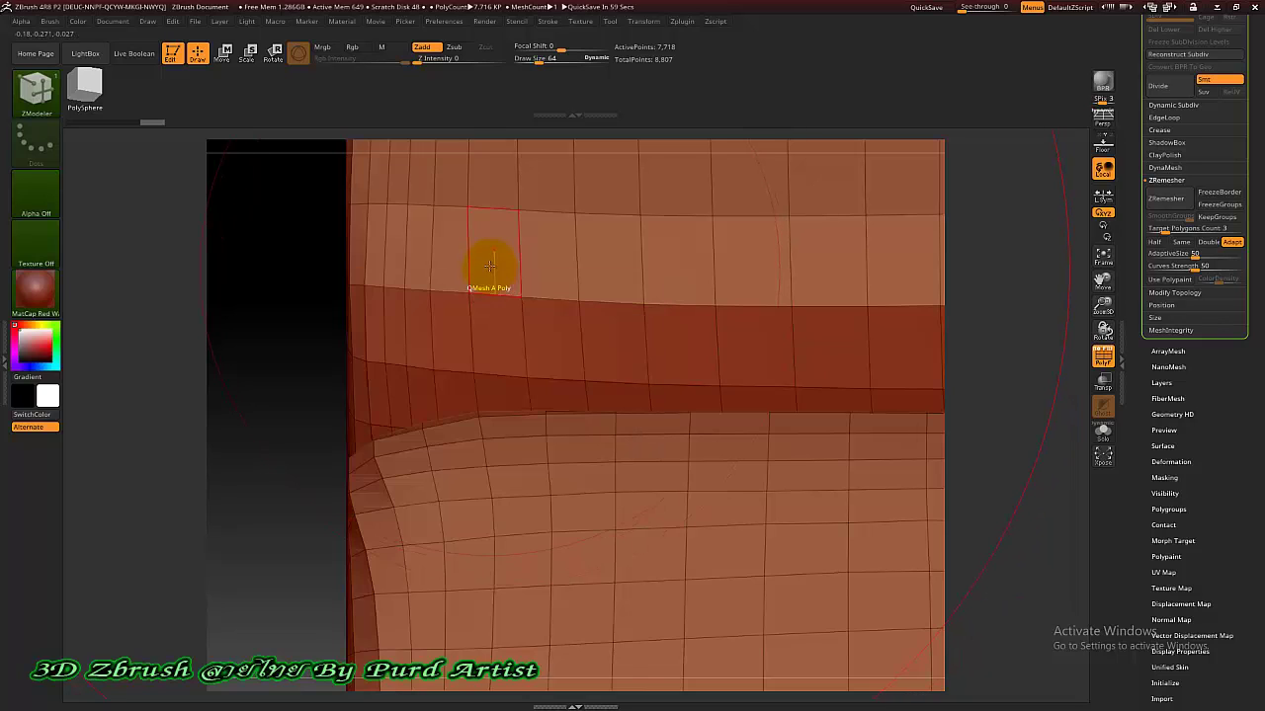
key(space)
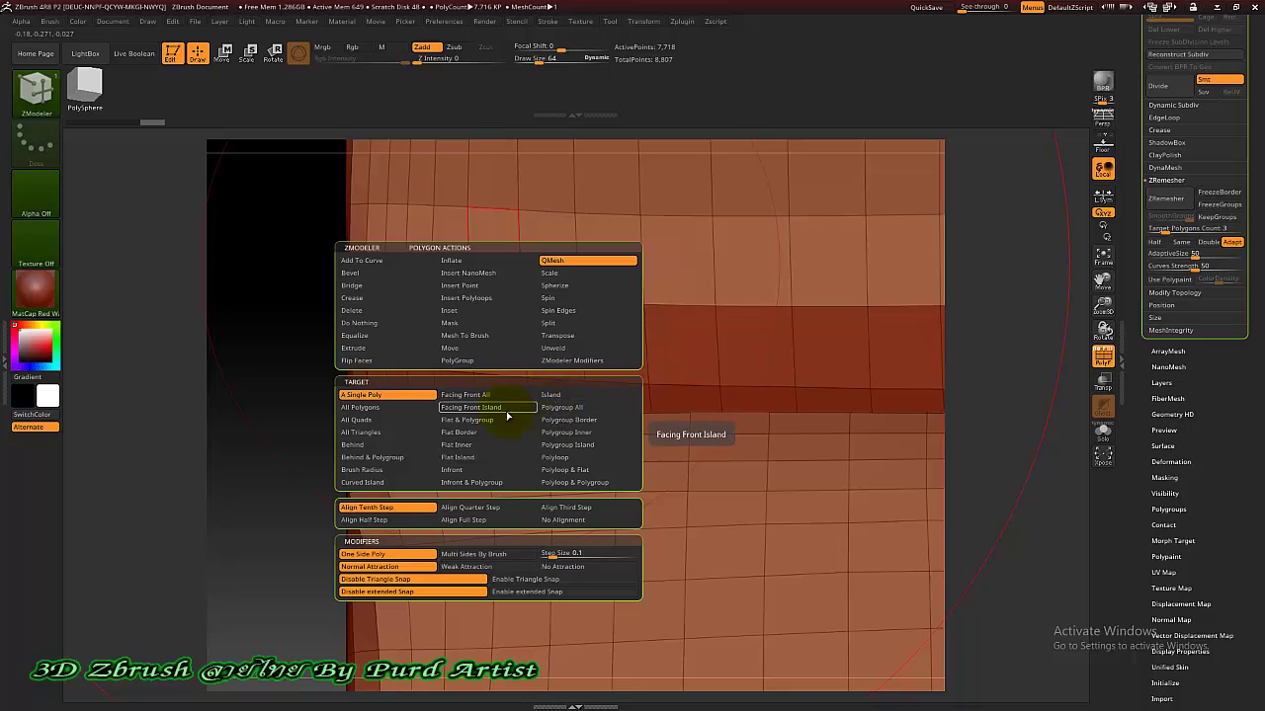
click(459, 297)
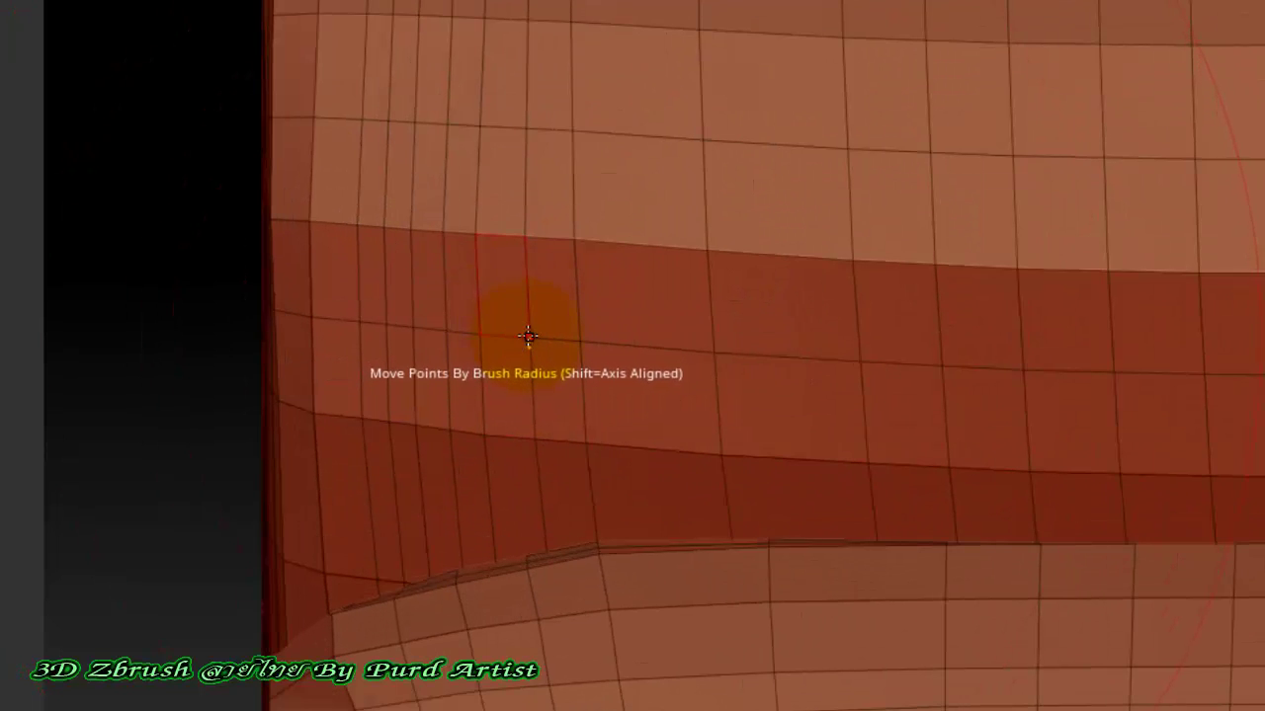
key(ctrl+z)
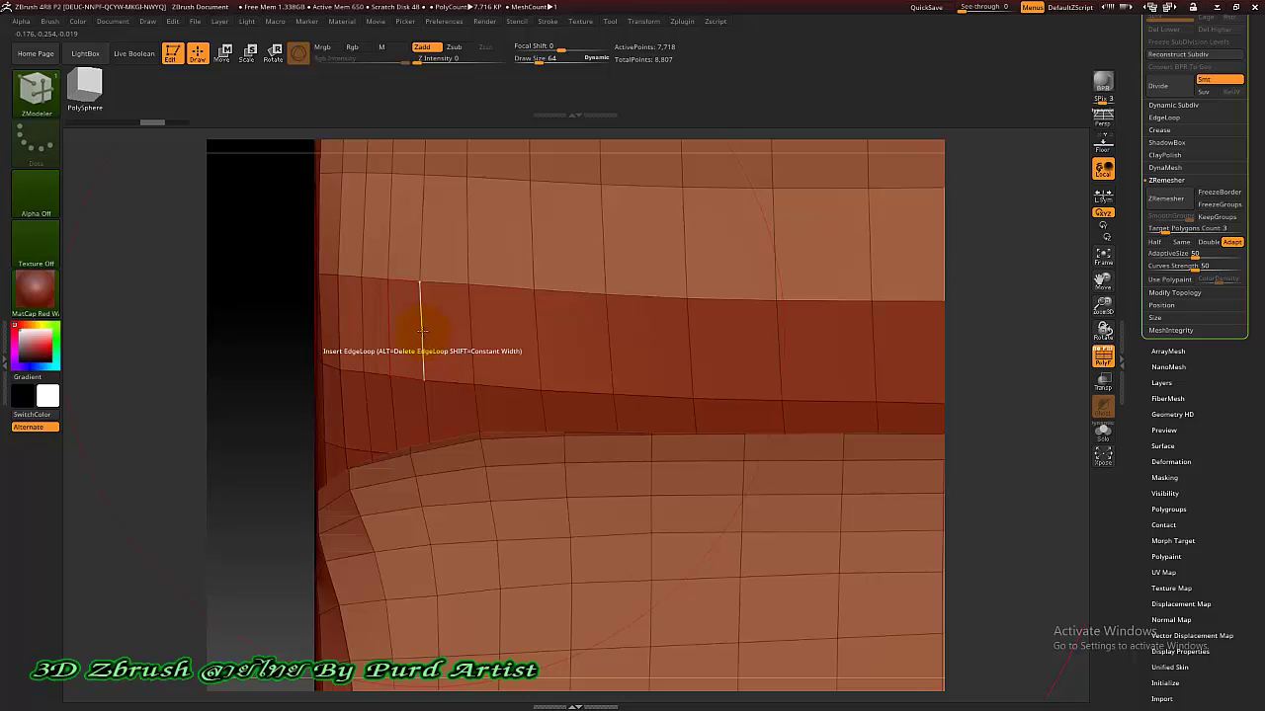
- Insert edge loops with ZModeler, then delete a vertical edge loop, leaving 6,266 active points
click(422, 331)
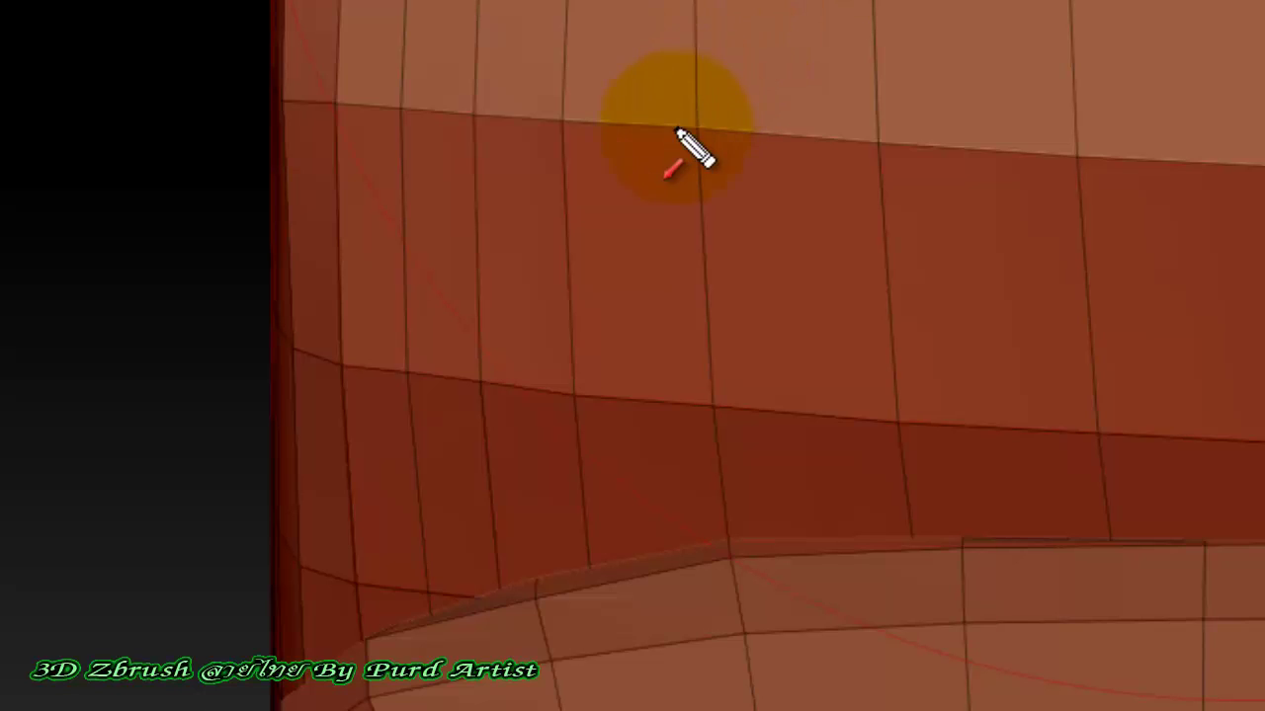
alt+click(570, 260)
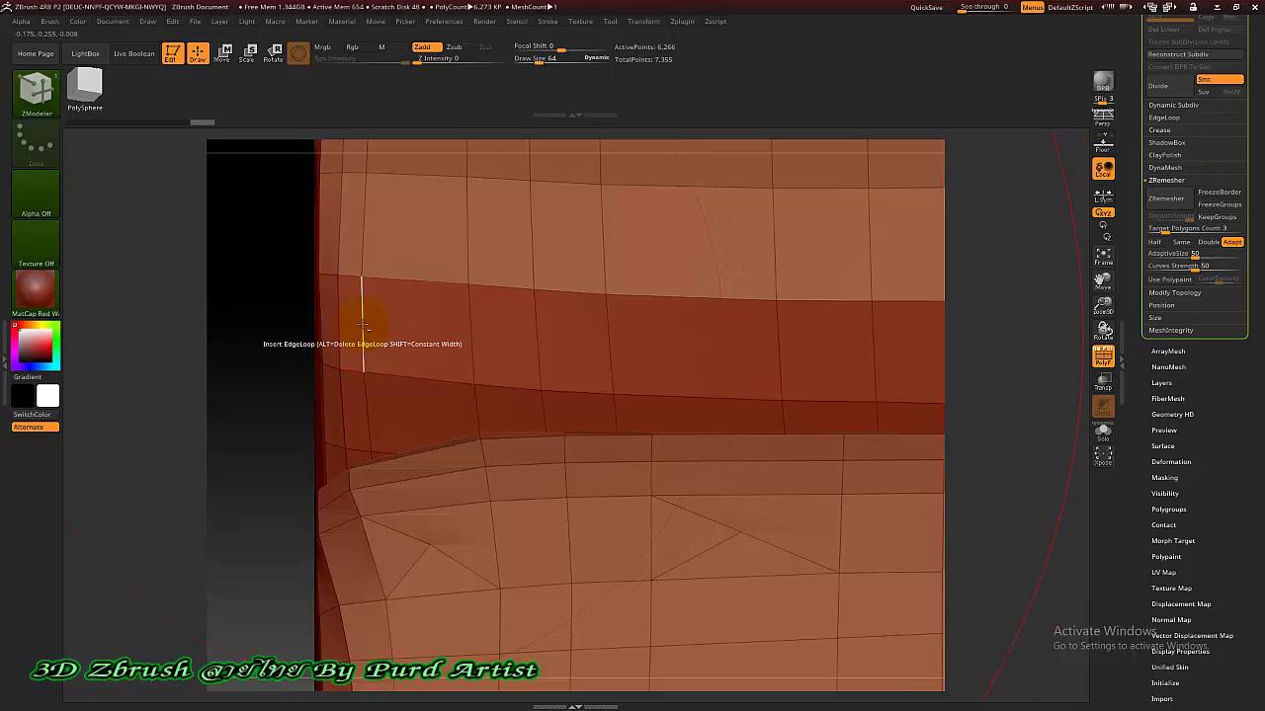
- Delete six more vertical edge loops along the band, down to 4,138 active points
alt+click(362, 326)
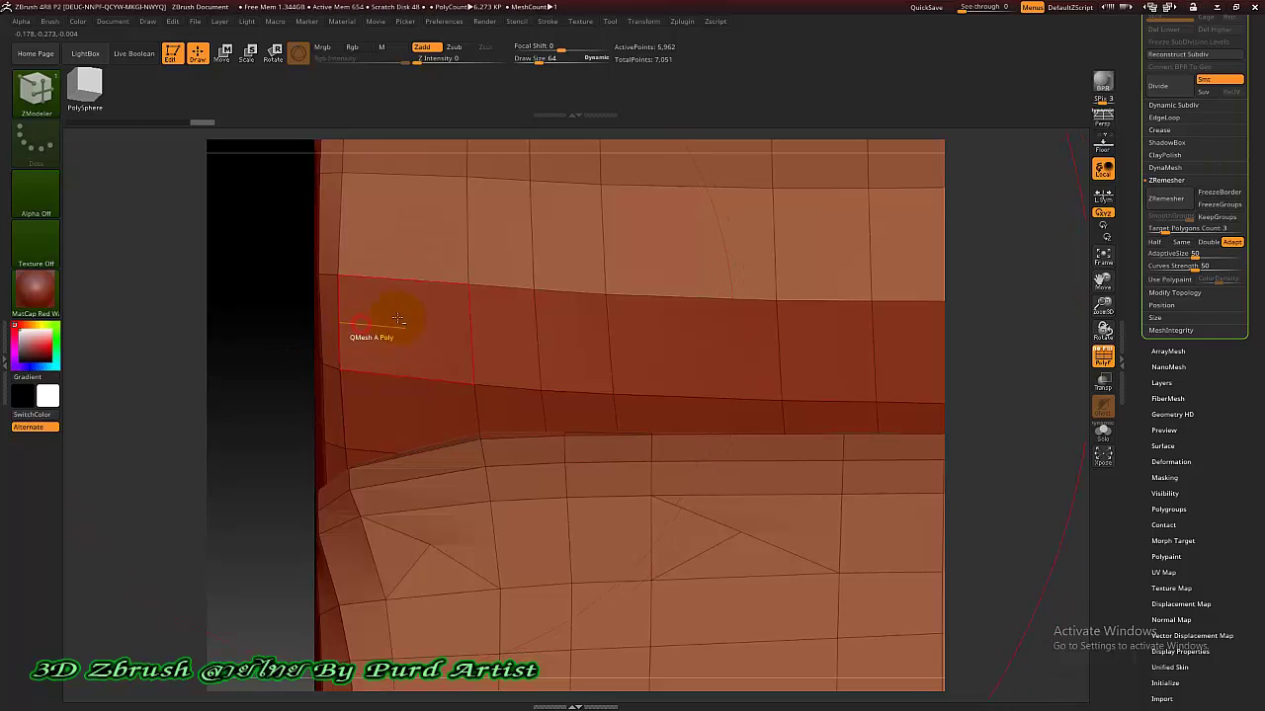
alt+click(467, 322)
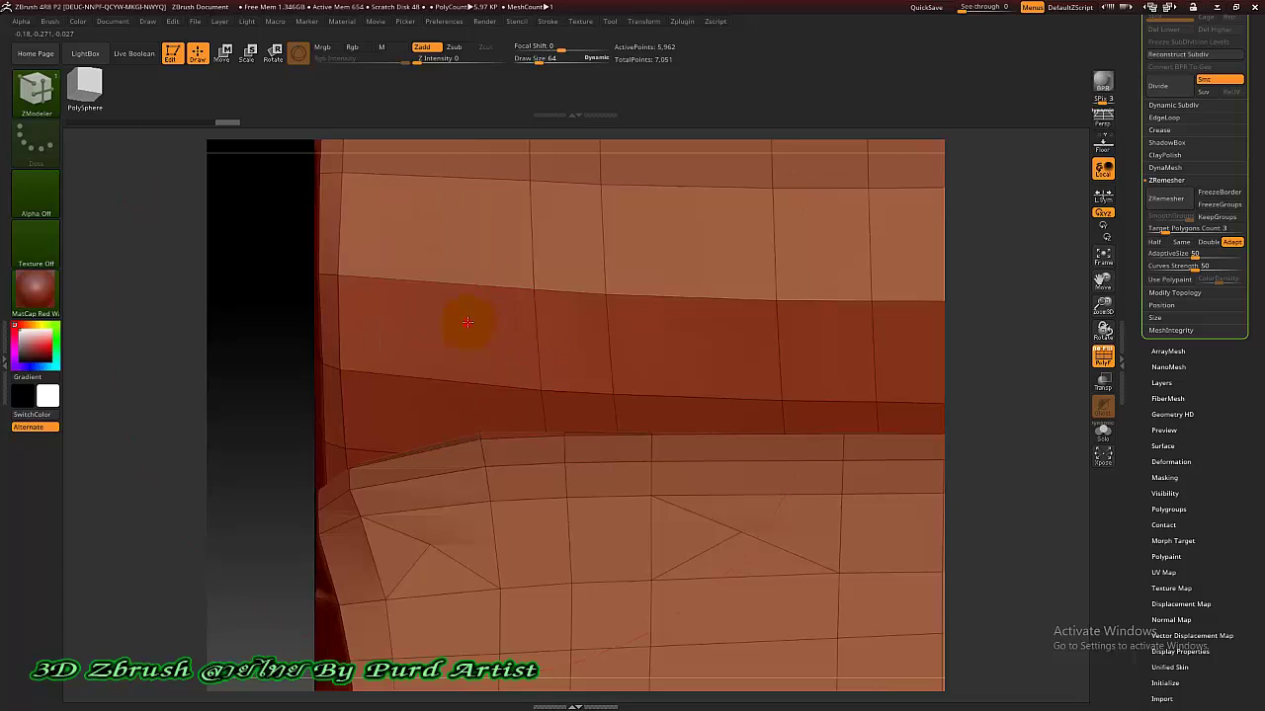
alt+click(535, 327)
alt+click(607, 326)
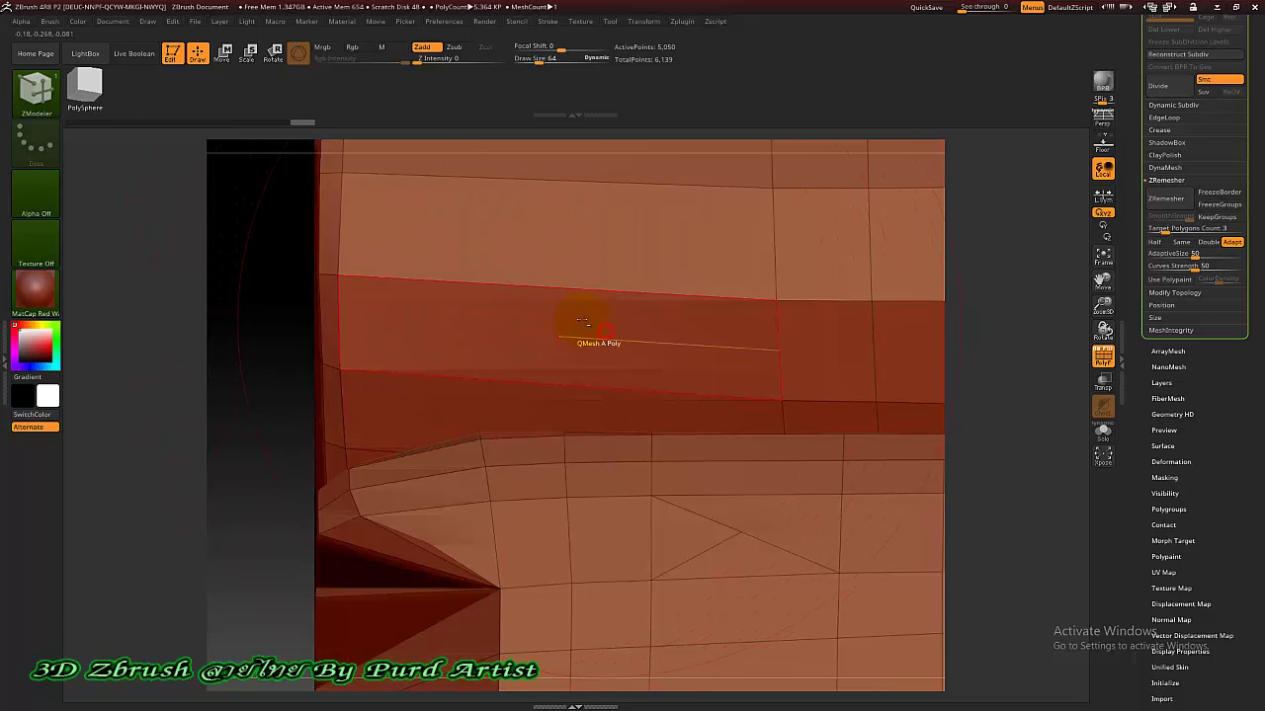
mouse_move(494, 350)
right_down()
mouse_move(529, 374)
mouse_move(587, 313)
mouse_move(643, 327)
mouse_move(576, 362)
right_up()
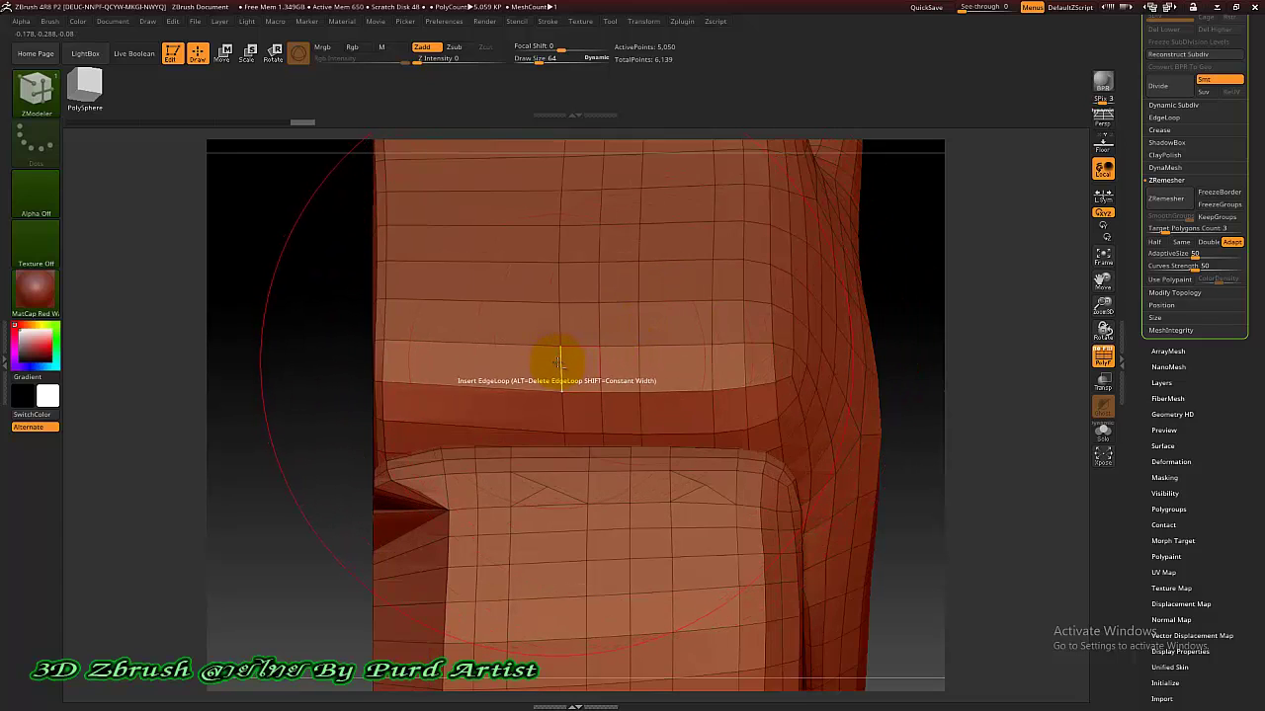
alt+click(556, 362)
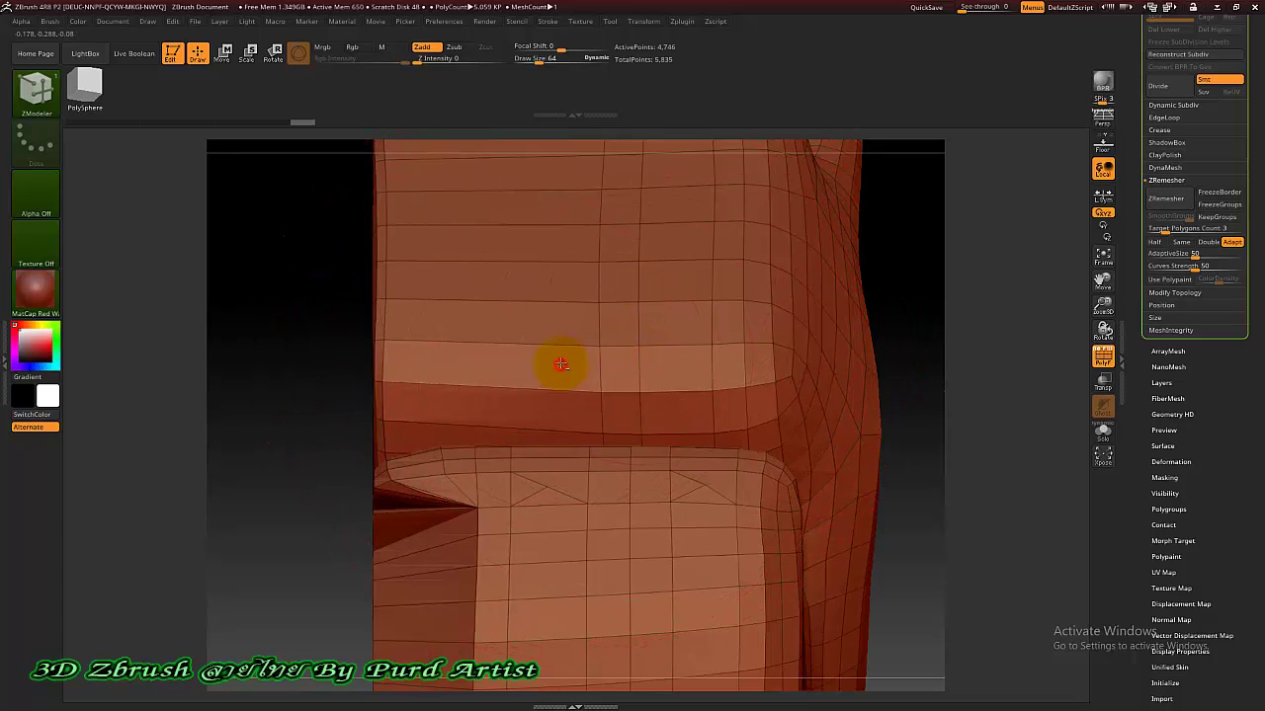
alt+click(633, 361)
right_drag(614, 362, 599, 362)
mouse_move(362, 350)
right_down()
mouse_move(364, 361)
mouse_move(333, 362)
mouse_move(378, 361)
mouse_move(342, 362)
mouse_move(376, 361)
mouse_move(401, 305)
right_up()
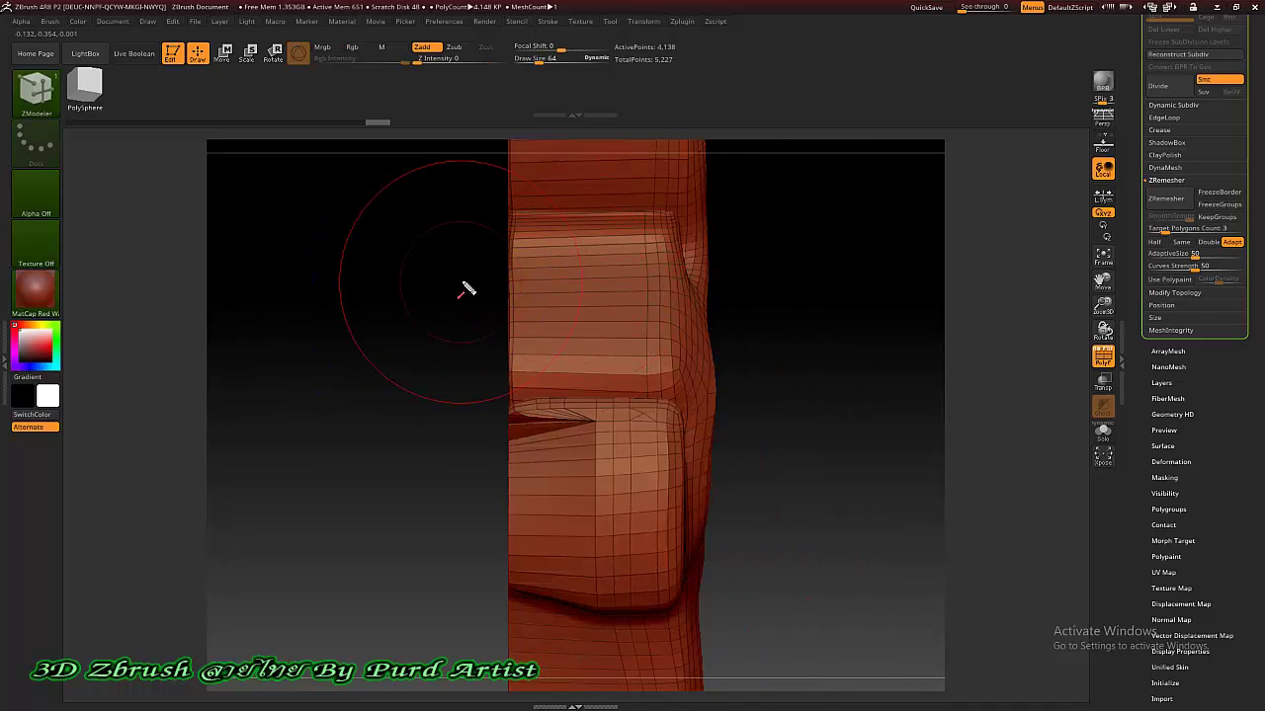
drag(490, 294, 508, 285)
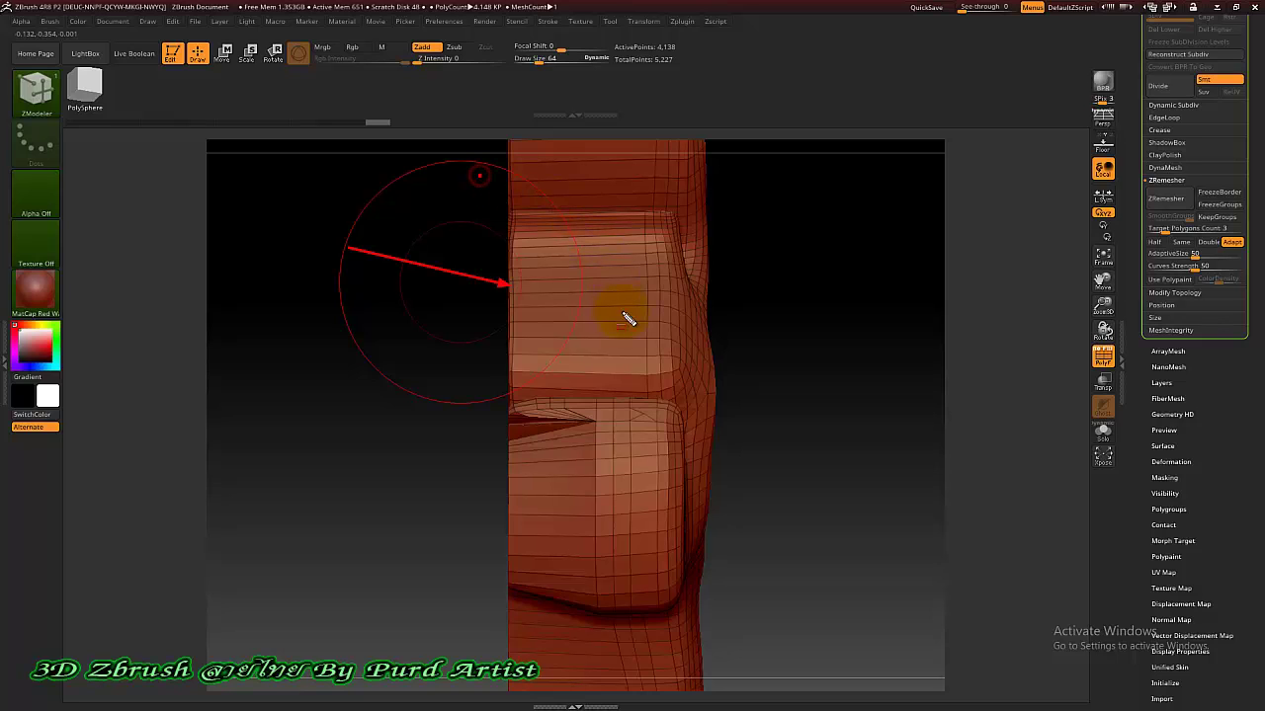
drag(478, 176, 637, 394)
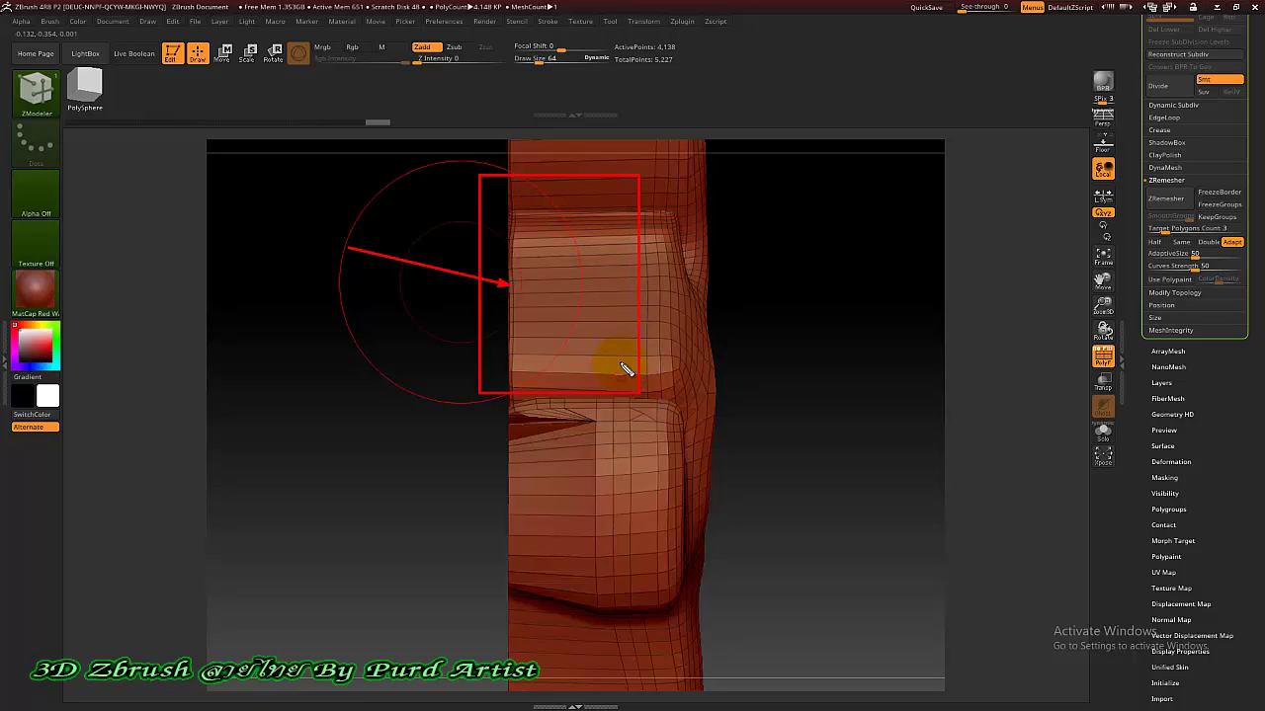